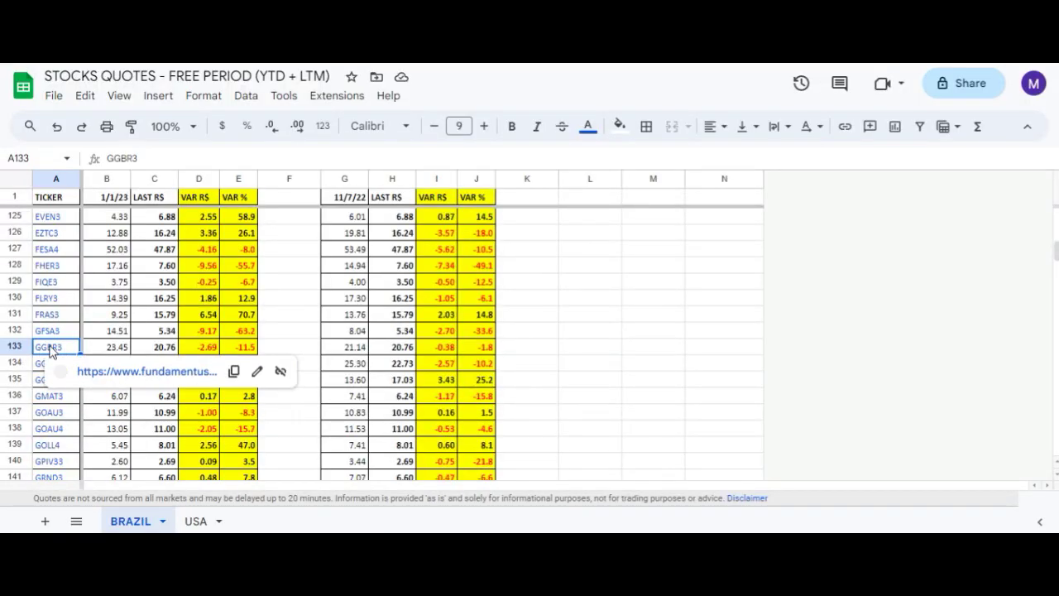
Review GGBR3's 1/1/23 closing price, last price, and variation in R$ and percent on the BRAZIL sheet.
left_click(114, 349)
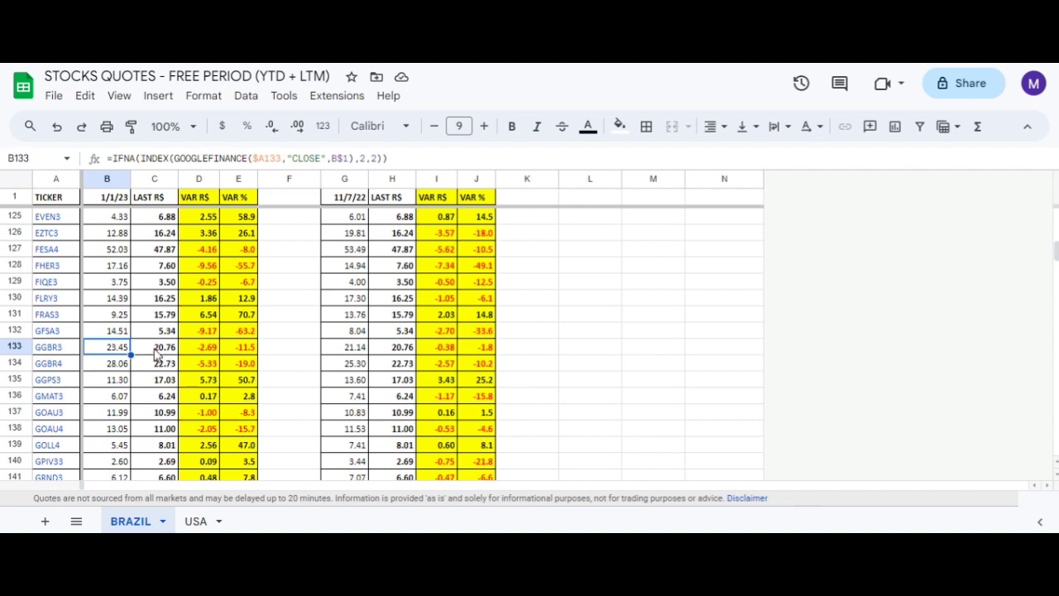
left_click(157, 351)
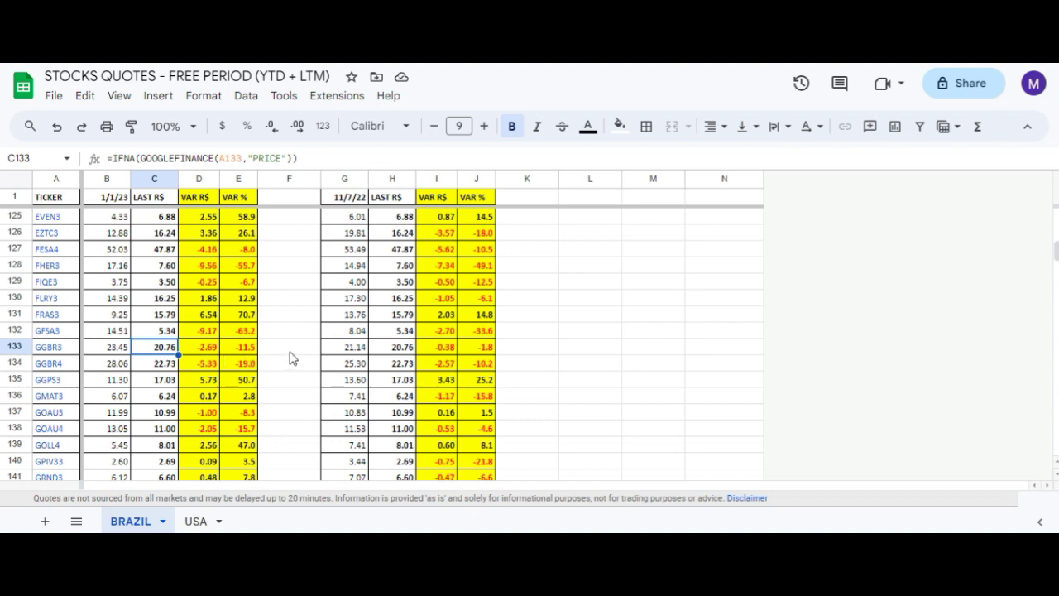
key("Right")
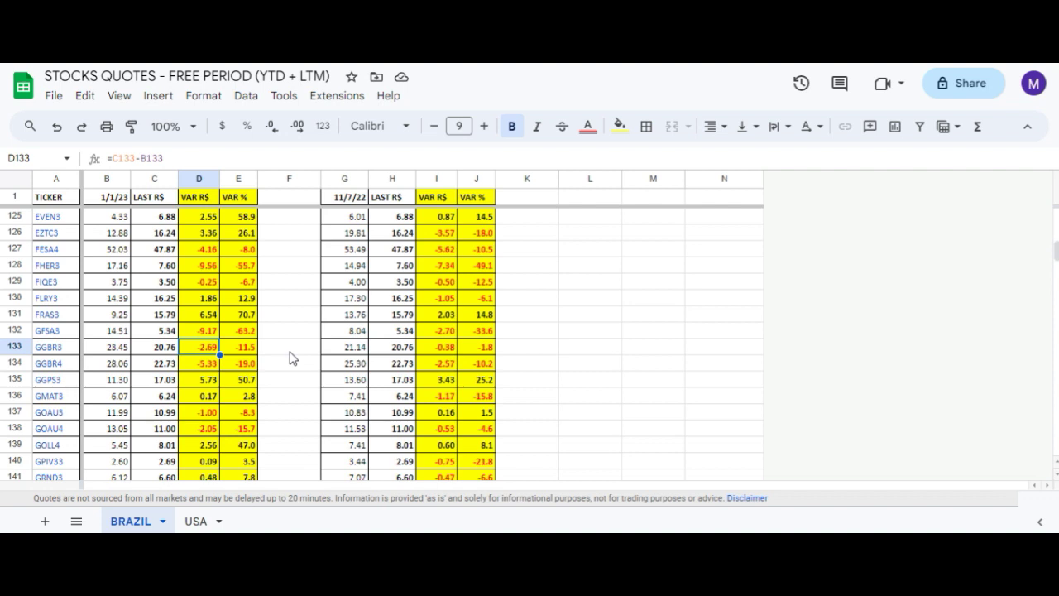
key("Right")
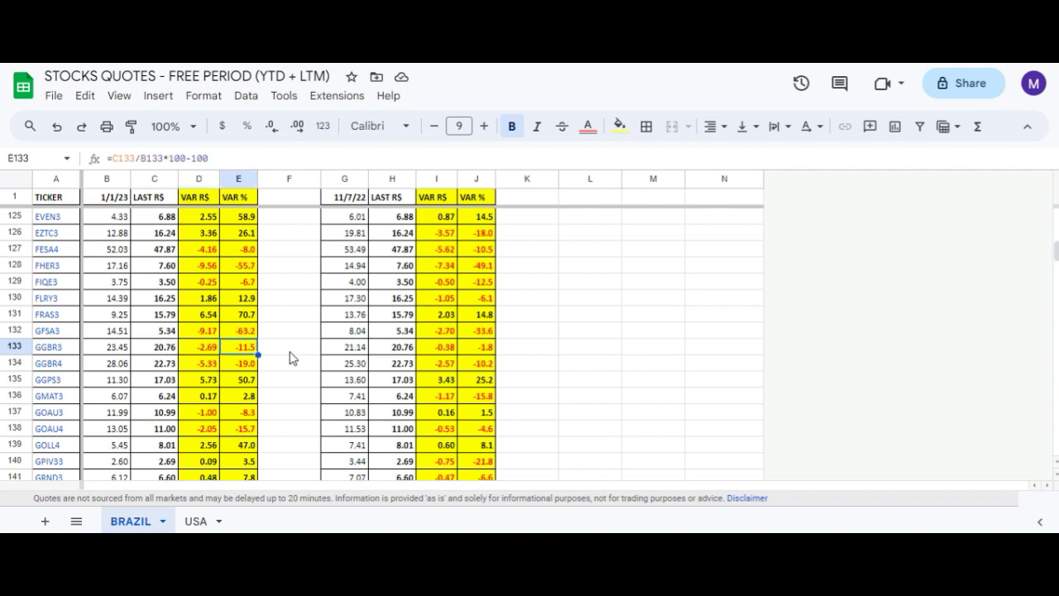
Review GGBR4's 1/1/23 closing price, last price, and year-to-date variation in R$ and percent.
key("Down")
key("Left")
key("Left")
key("Left")
key("Left")
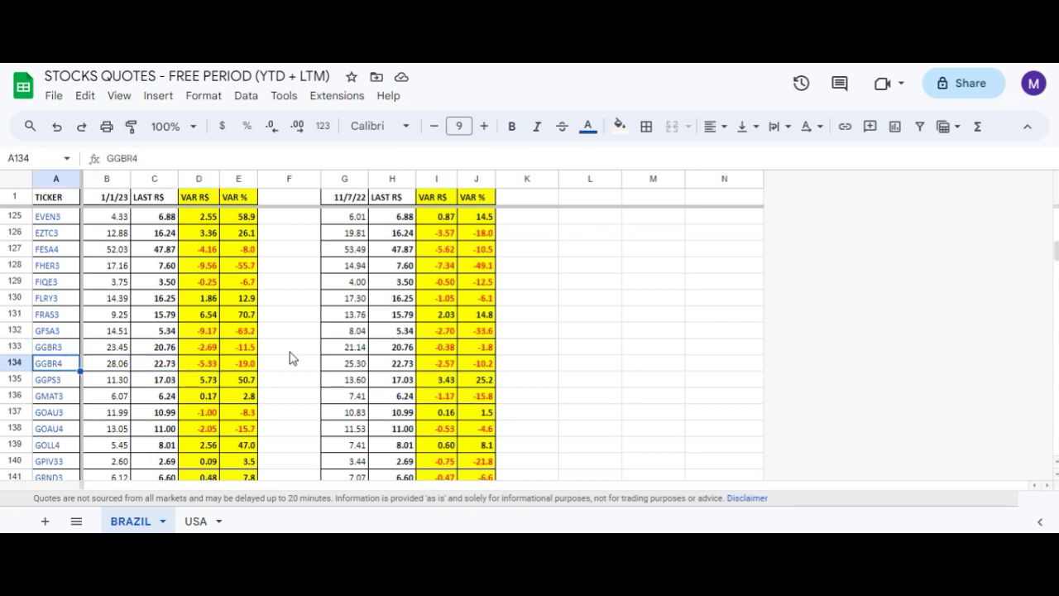
key("Right")
key("Up")
key("Left")
key("Right")
key("Down")
key("Left")
key("Right")
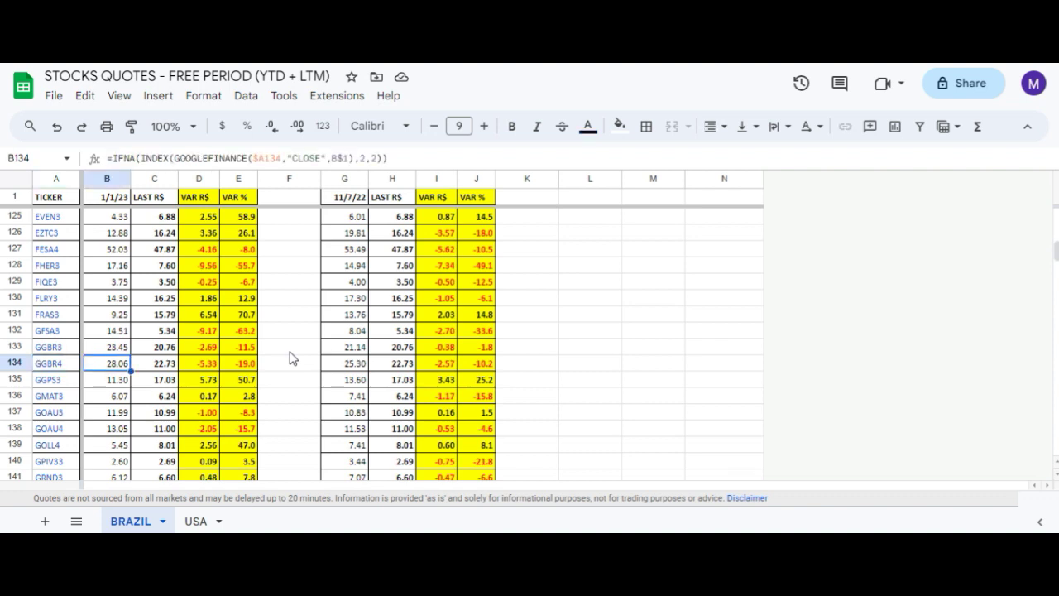
key("Right")
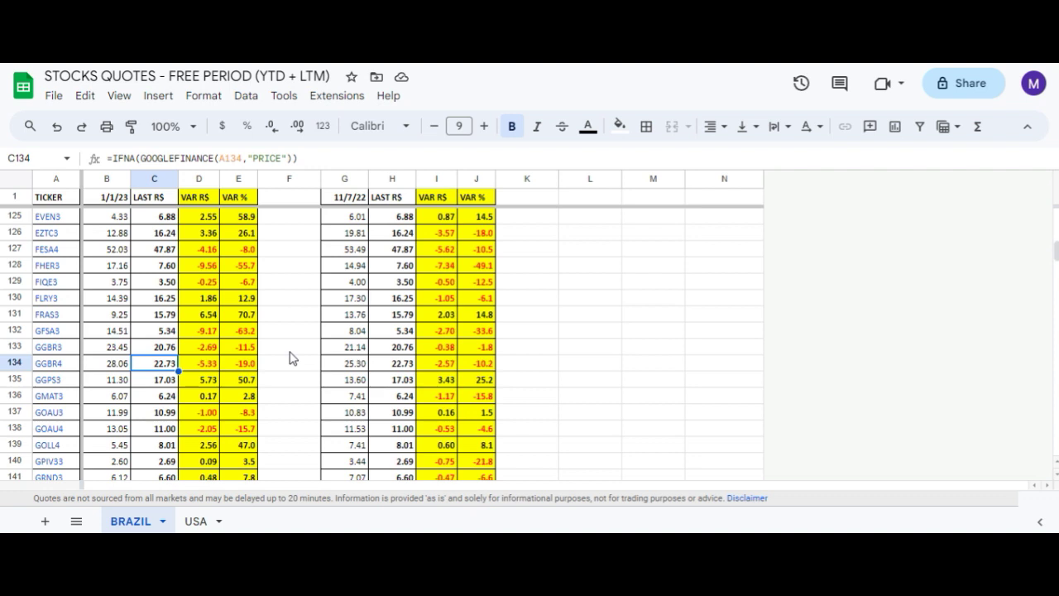
key("Right")
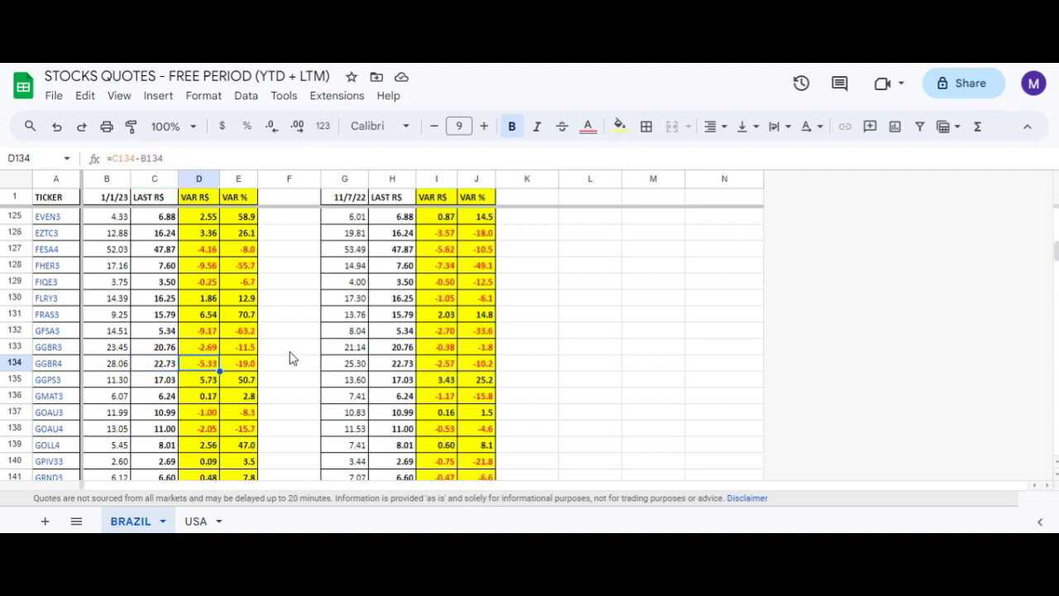
key("Right")
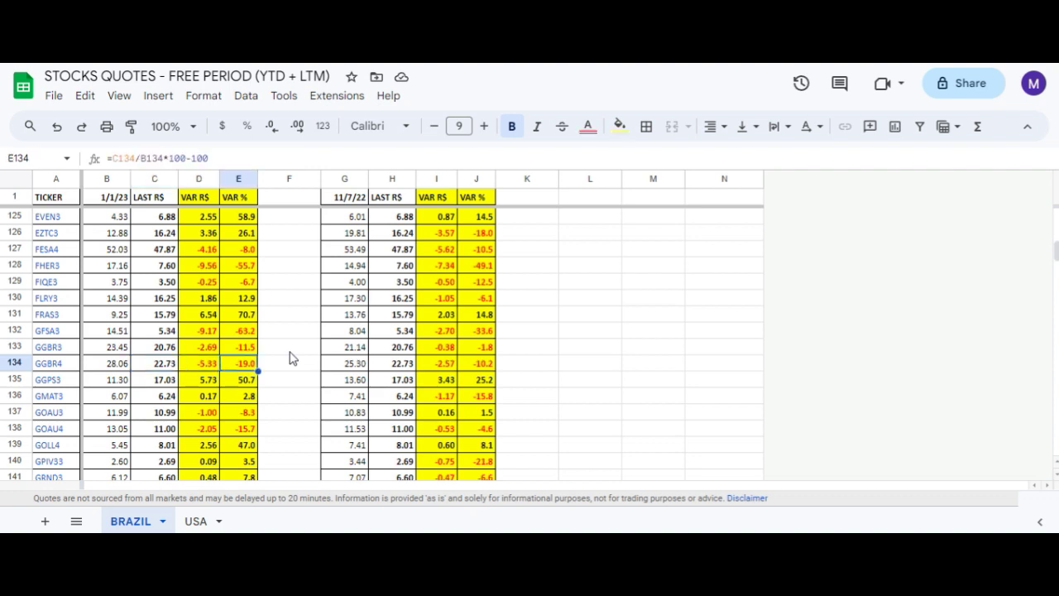
Review GGBR3's 11/7/22 closing price, last price, and variation in R$ and percent over that period.
key("Right")
key("Right")
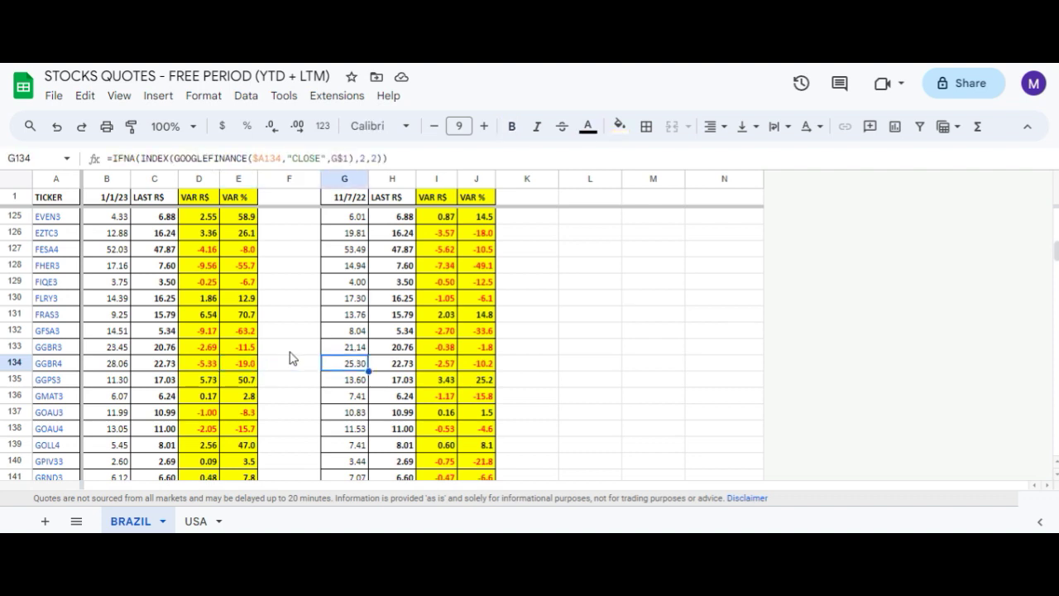
key("Up")
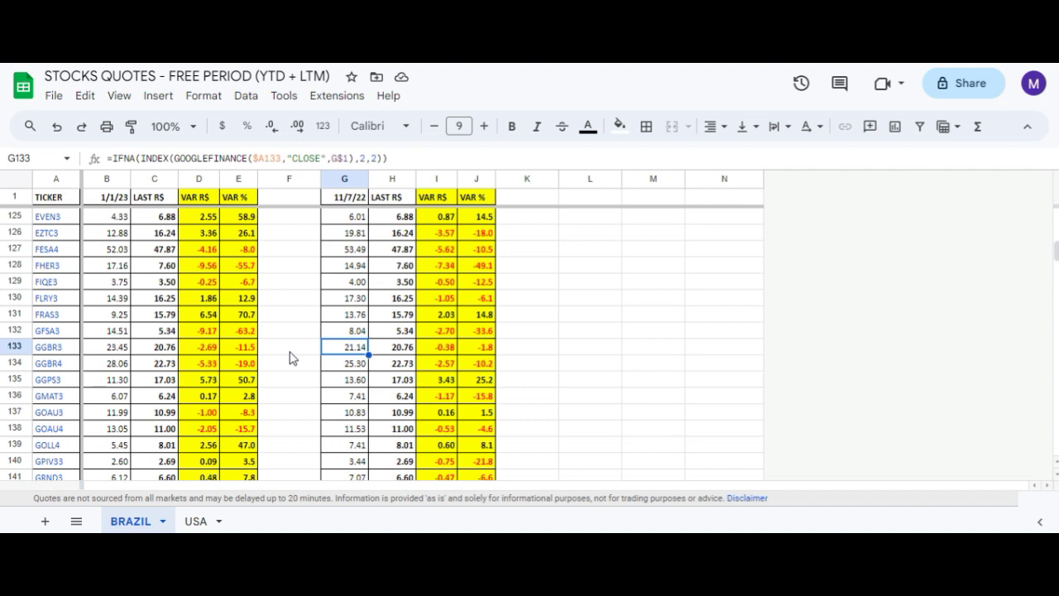
key("Right")
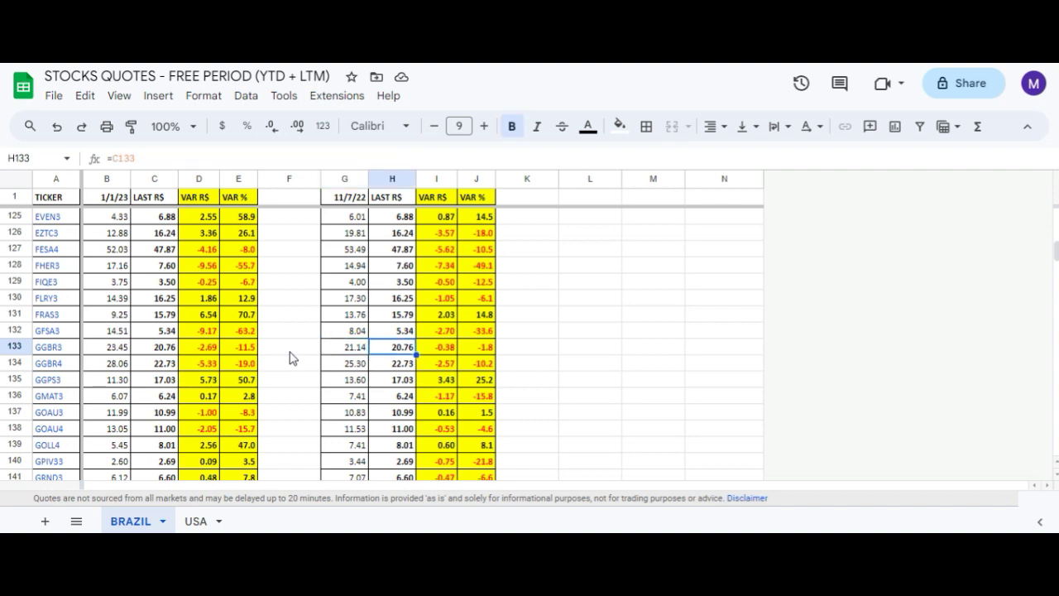
key("Right")
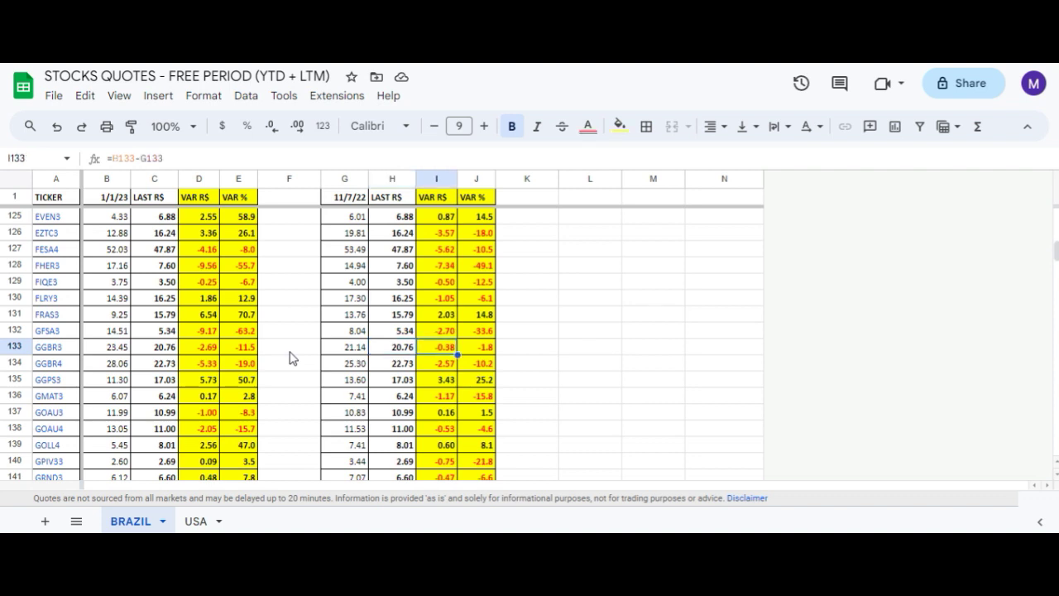
key("Right")
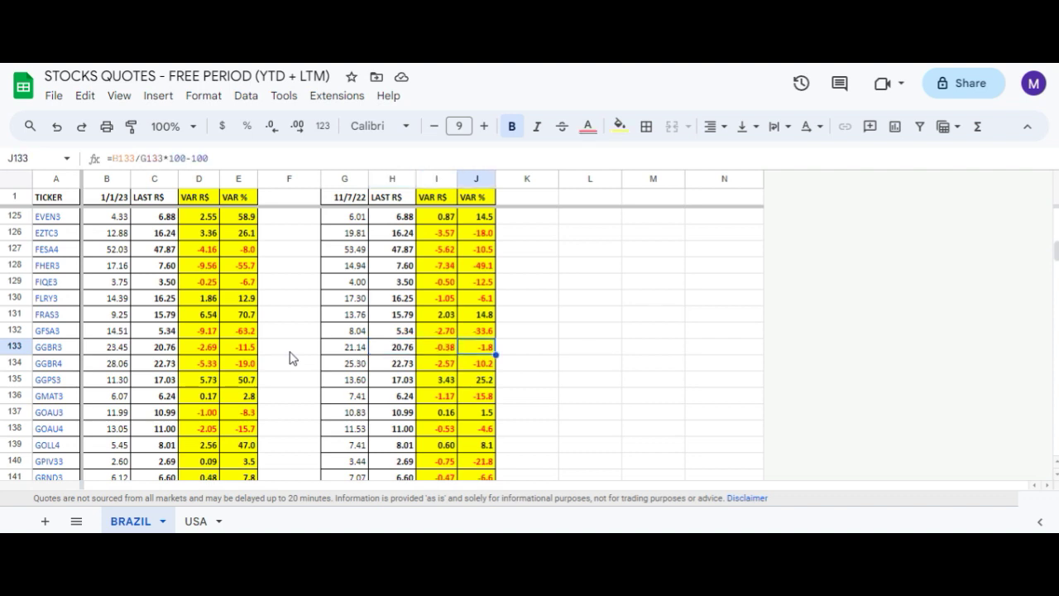
Review GGBR4's 11/7/22 closing price and its variation in R$ and percent, then return to GGBR3's last price.
key("Down")
key("Left")
key("Left")
key("Left")
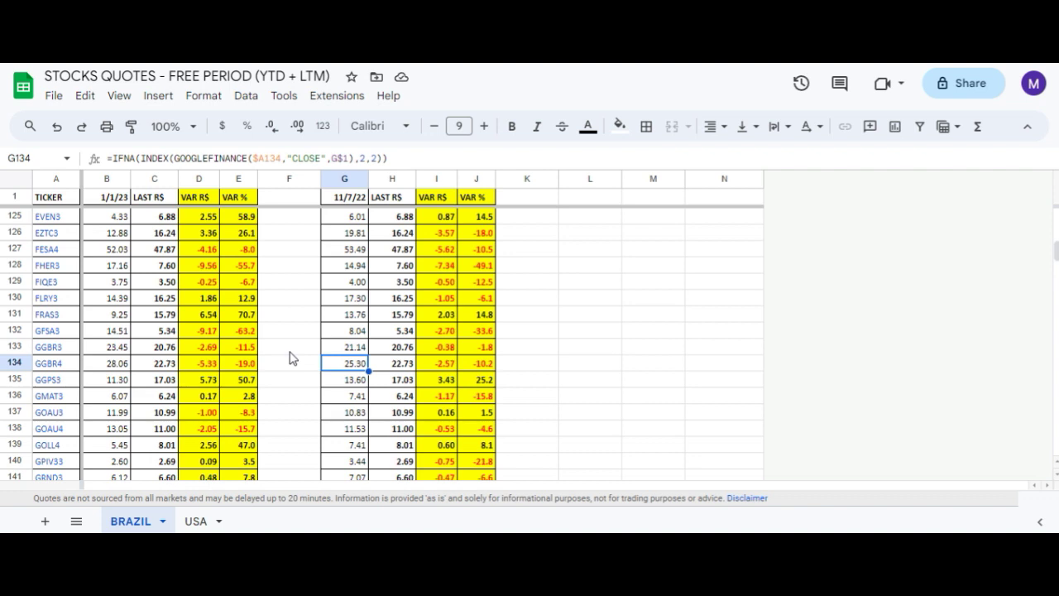
key("Right")
key("Right")
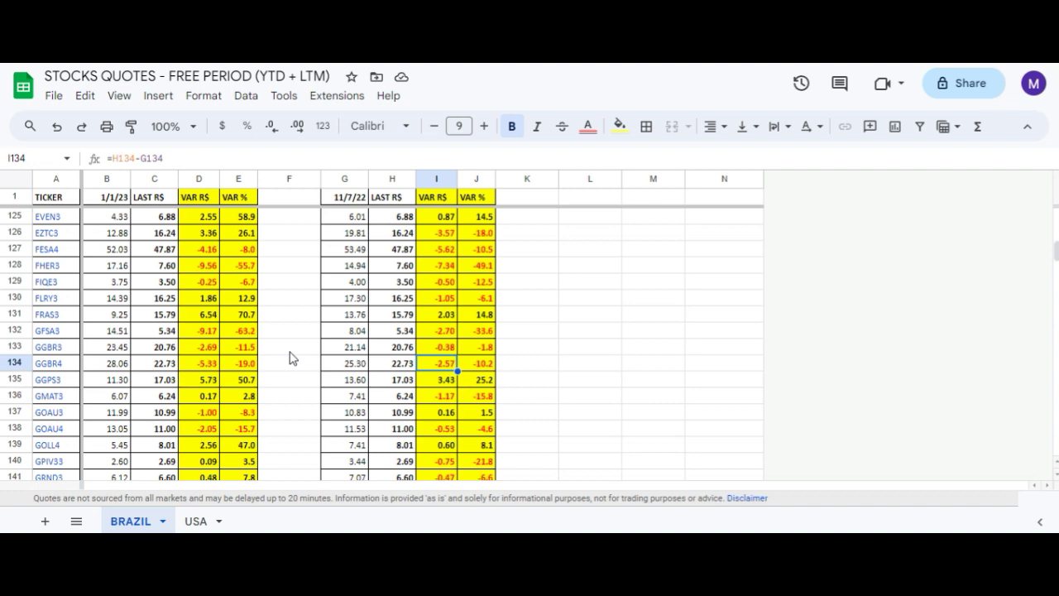
key("Right")
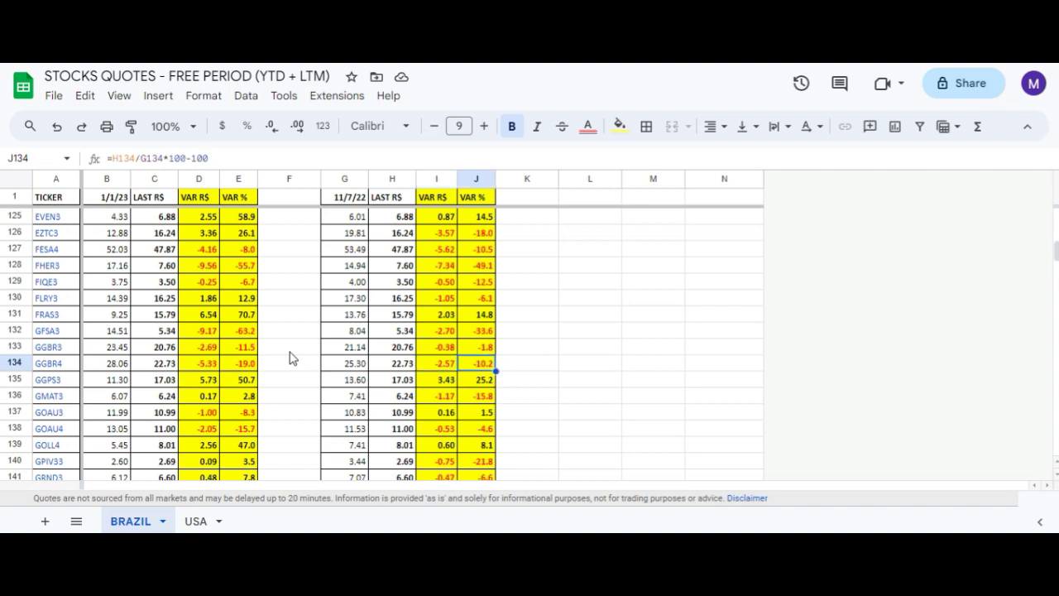
key("Up")
key("Left")
key("Left")
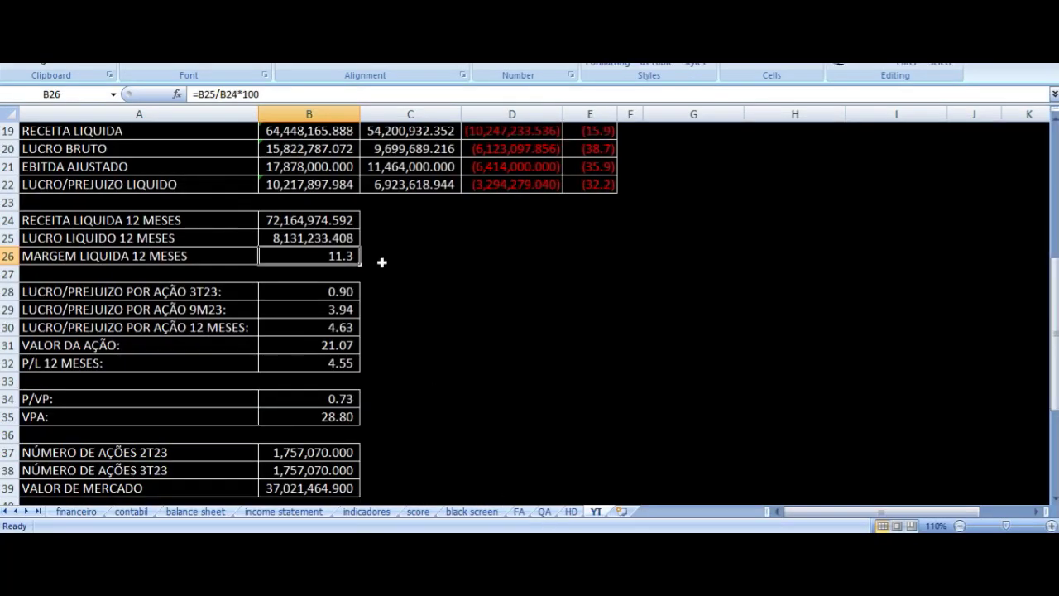
In the Excel YT sheet, look over the 3T22–3T23 and 2T23–3T23 GGBR comparison tables and their variation columns.
scroll(358, 328, "up", 6)
left_click_drag(285, 130, 467, 303)
left_click_drag(705, 132, 946, 292)
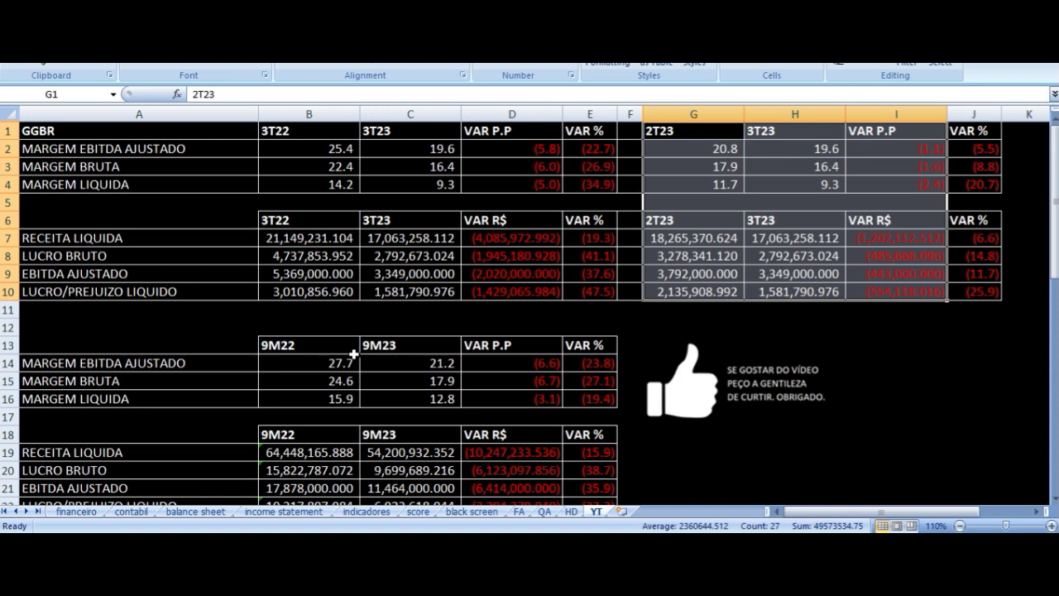
left_click(299, 131)
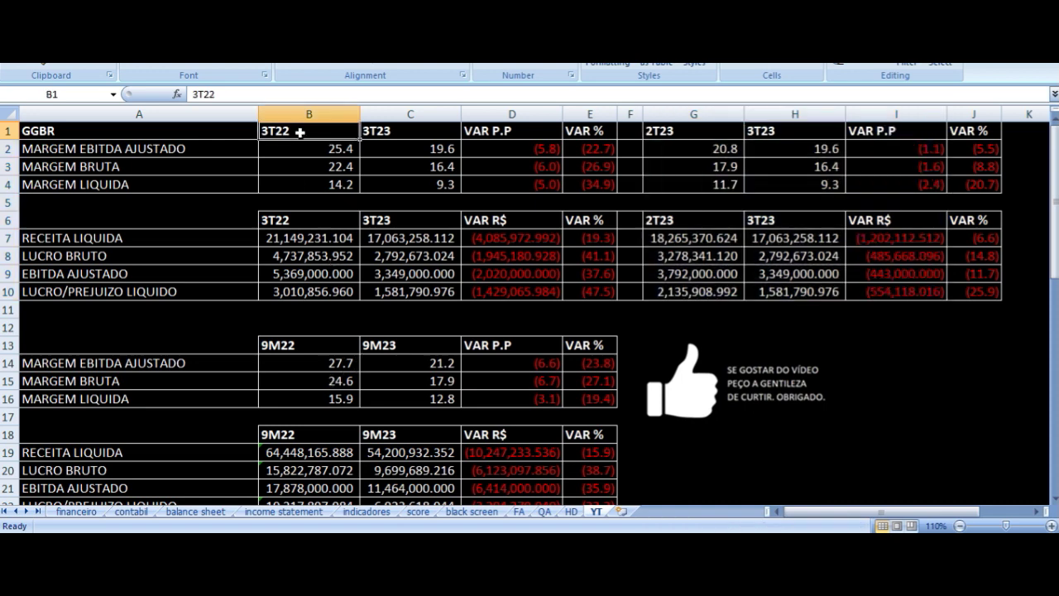
left_click_drag(300, 132, 364, 185)
left_click_drag(525, 149, 592, 275)
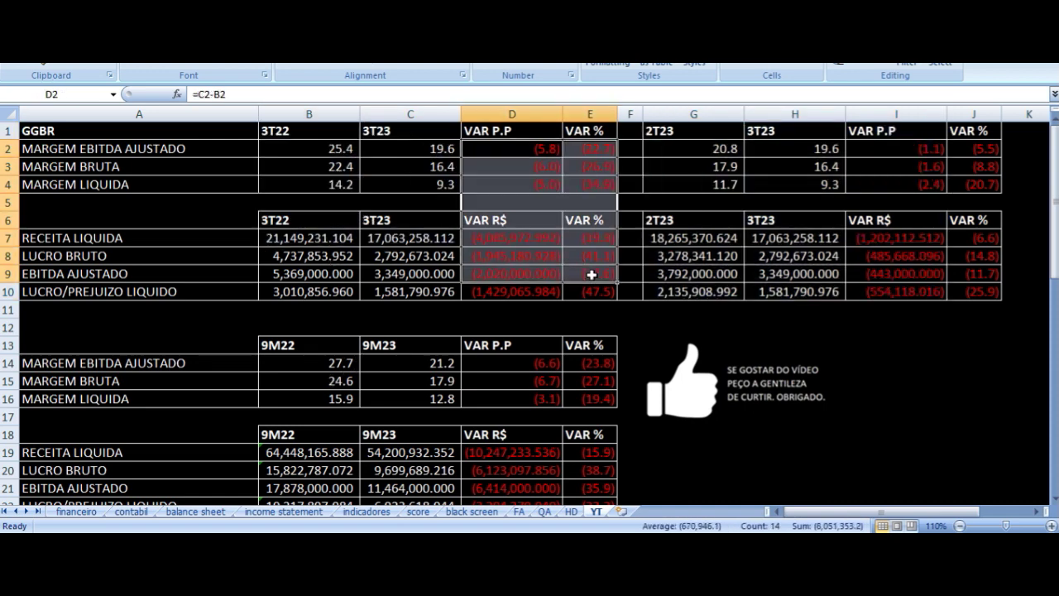
scroll(523, 292, "down", 2)
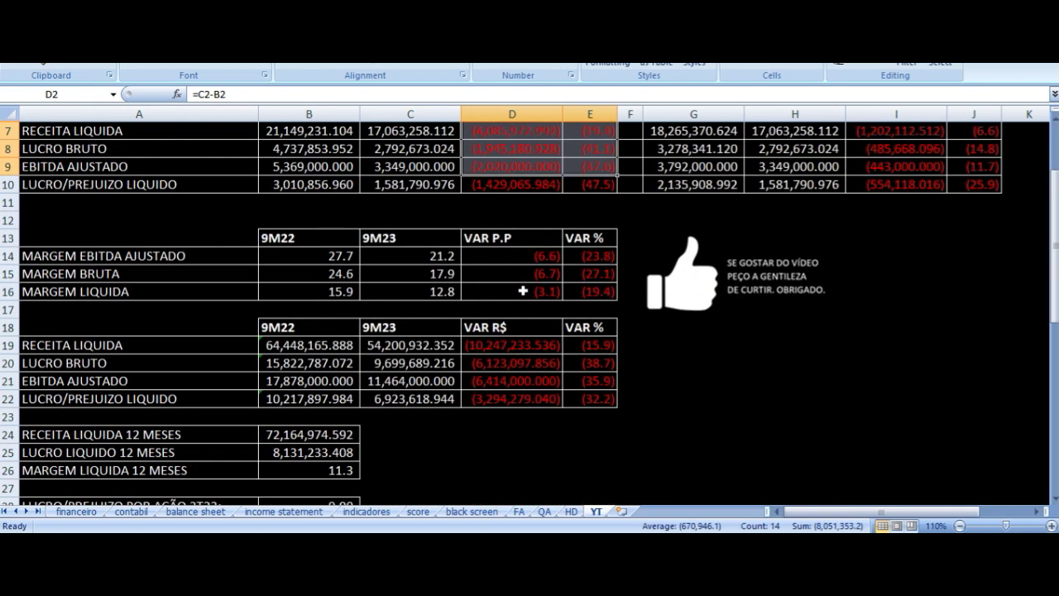
scroll(523, 327, "up", 2)
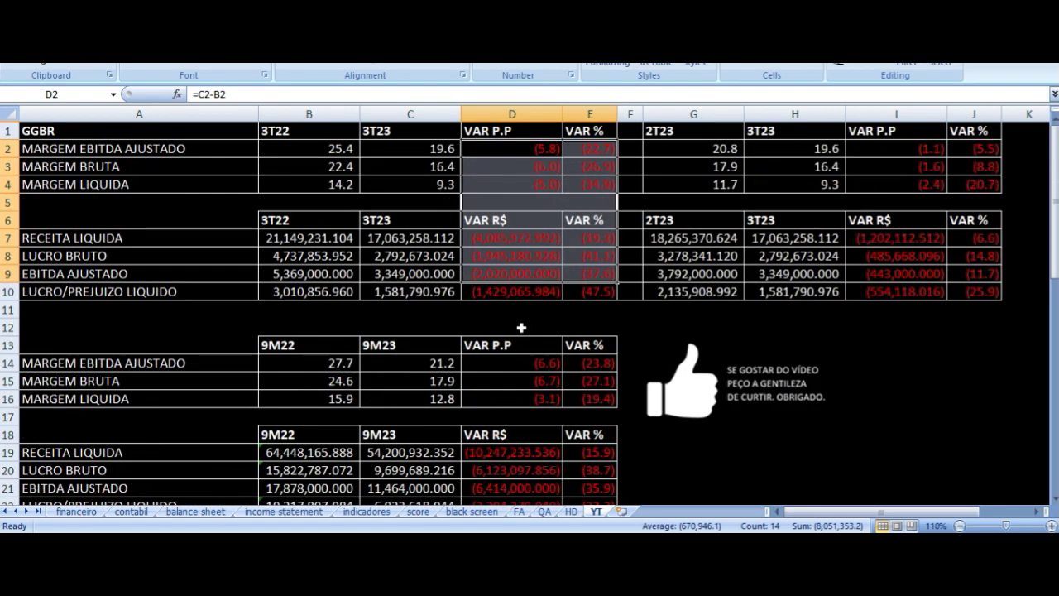
Review GGBR's adjusted EBITDA margin for 3T22 and 3T23 and its variation in percentage points.
left_click(336, 151)
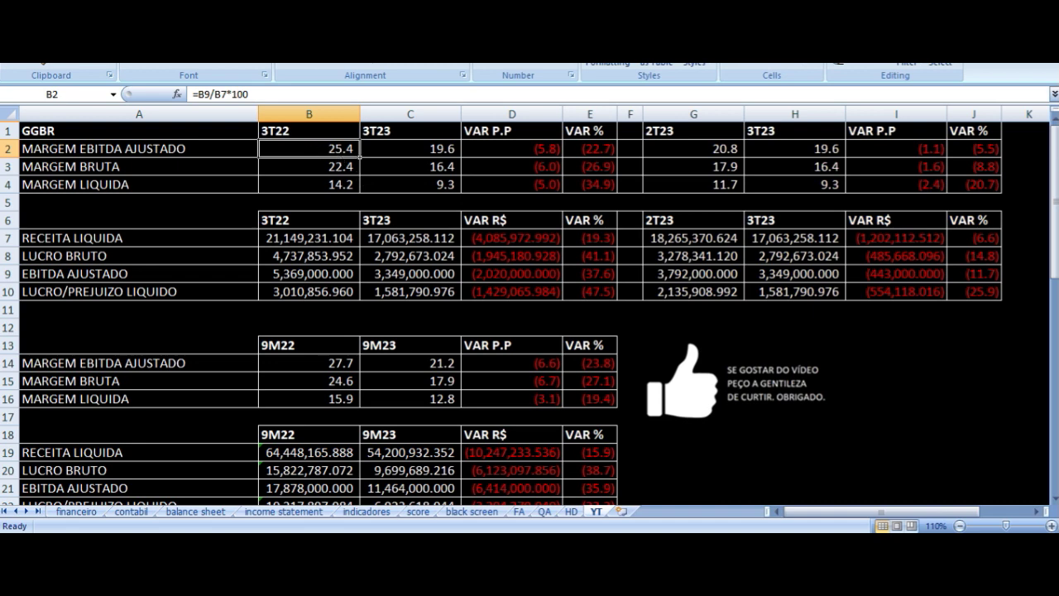
left_click(139, 149)
left_click(309, 148)
left_click(410, 148)
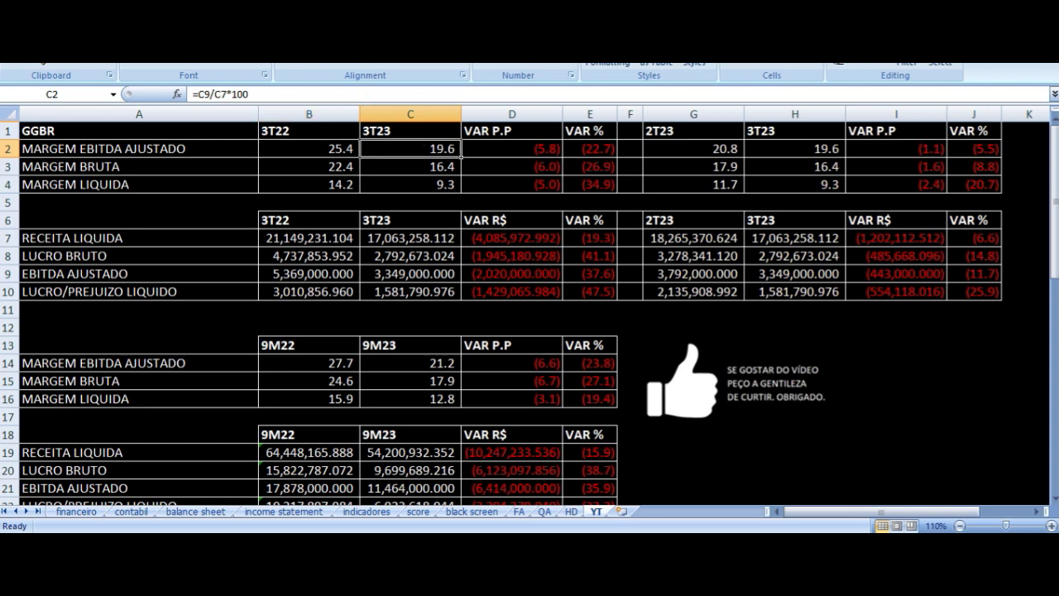
left_click(511, 148)
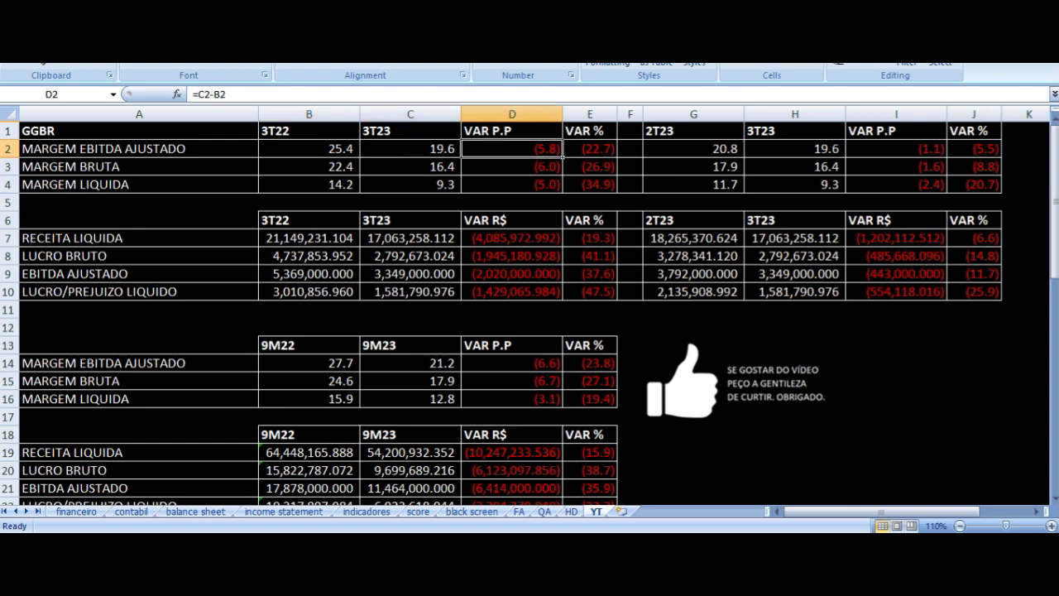
Review GGBR's gross margin (MARGEM BRUTA) for 3T23 and its percentage-point variation against 3T22.
key("Down")
key("Left")
key("Left")
key("Left")
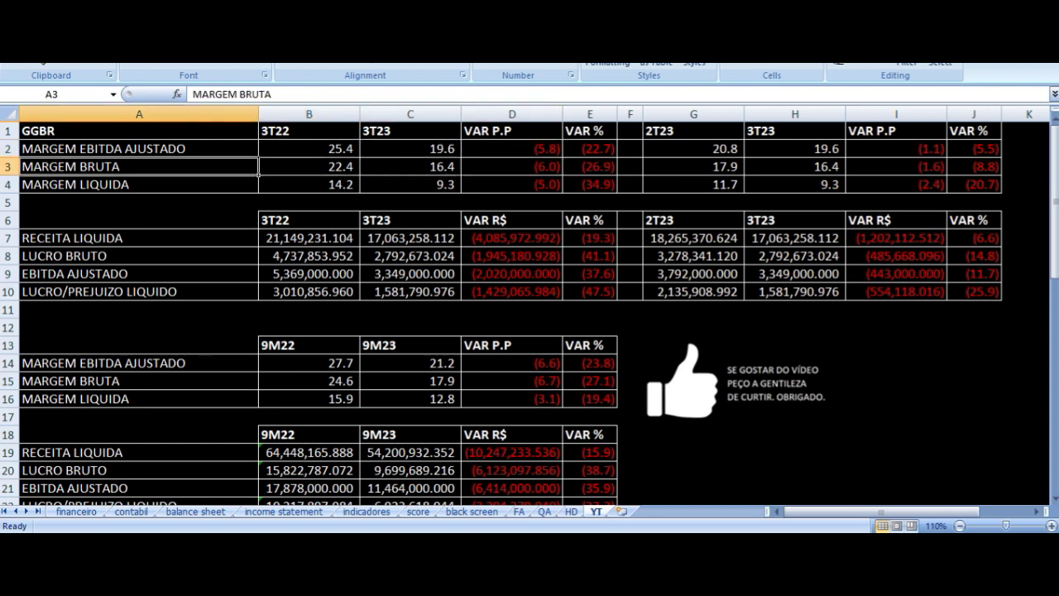
left_click(411, 166)
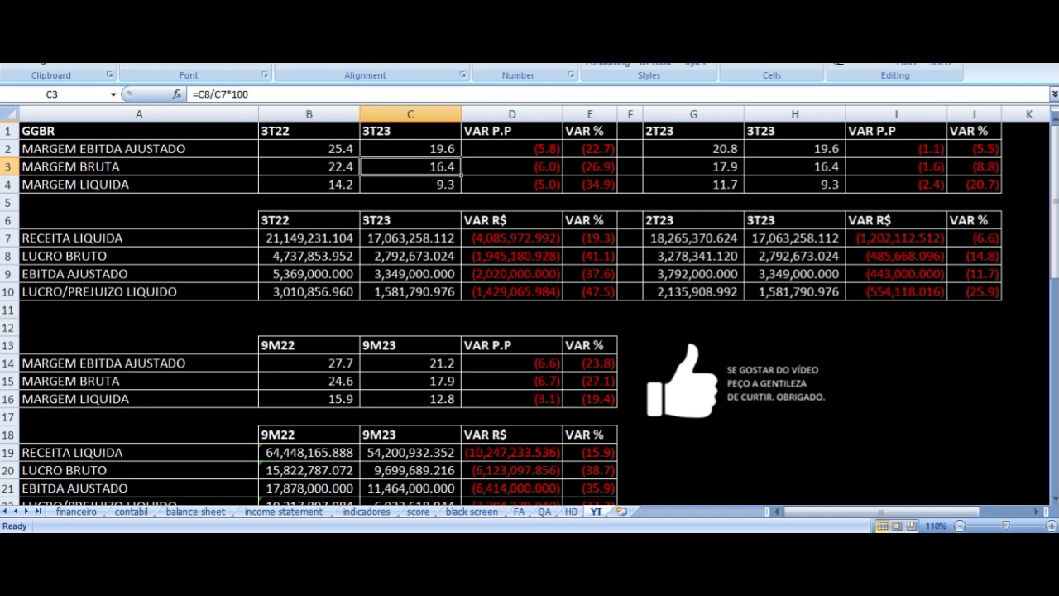
left_click(511, 166)
Review GGBR's net margin (MARGEM LIQUIDA) for 3T22 and 3T23 and its percentage-point variation.
key("Down")
key("Left")
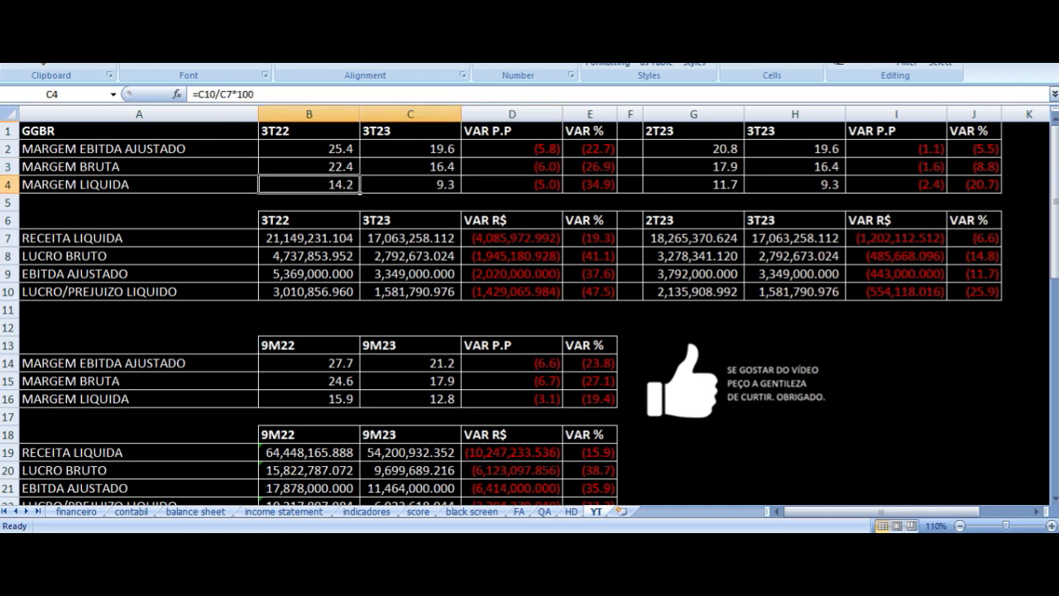
key("Left")
key("Left")
left_click(309, 184)
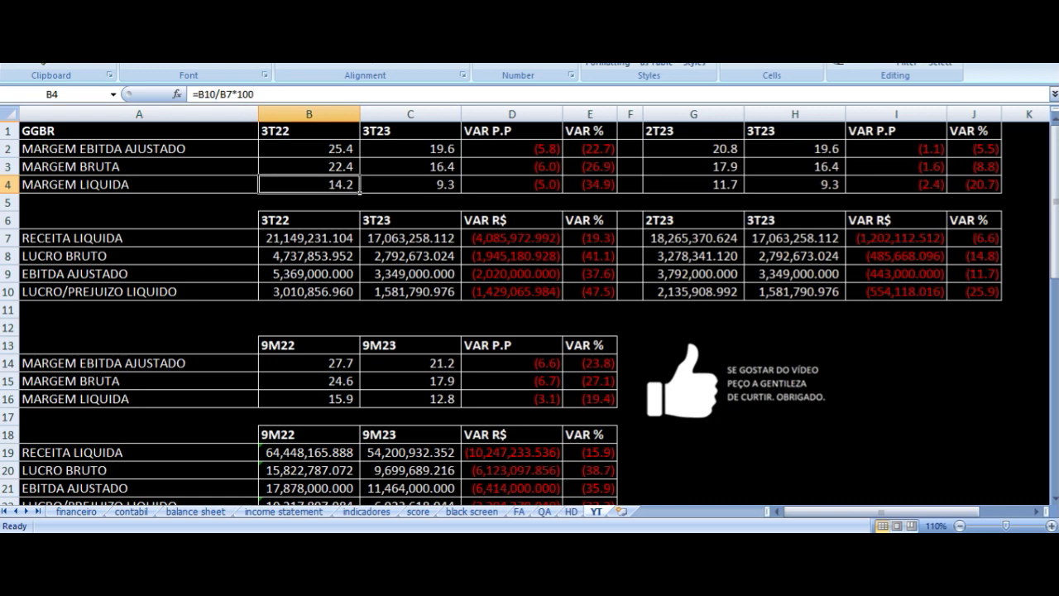
left_click(410, 184)
left_click(511, 184)
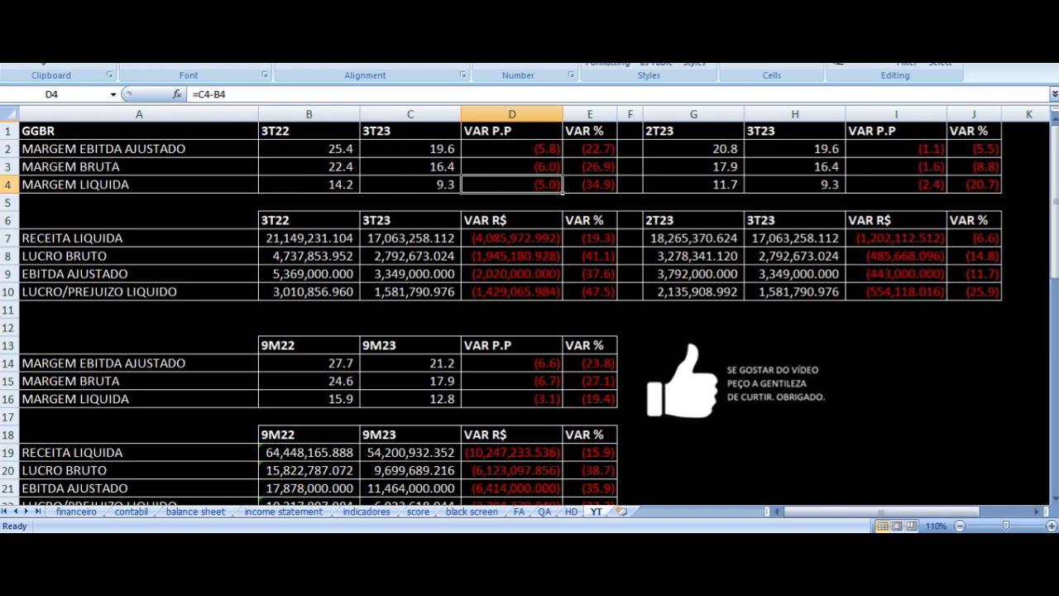
Review GGBR's net revenue (RECEITA LIQUIDA) for 3T22 and 3T23 and its variation in R$ and percent.
left_click(511, 202)
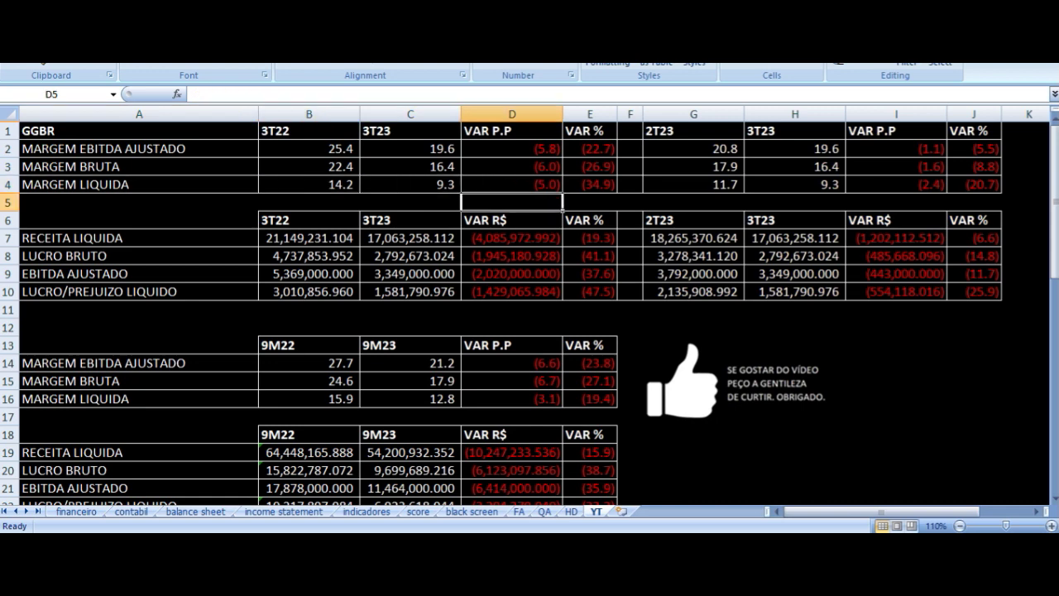
key("Down")
key("Down")
key("Left")
key("Left")
key("Left")
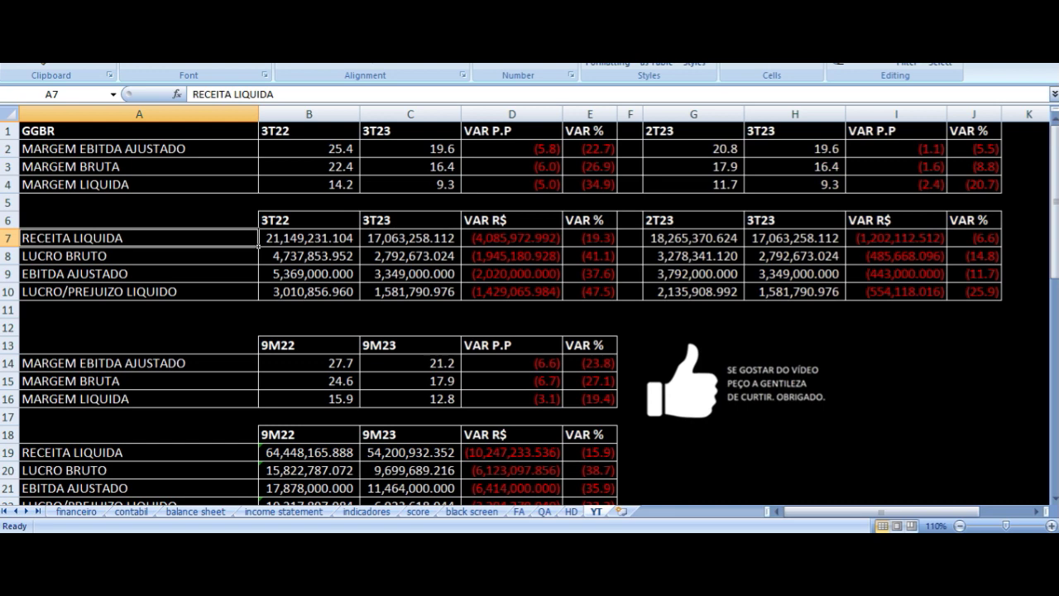
key("Right")
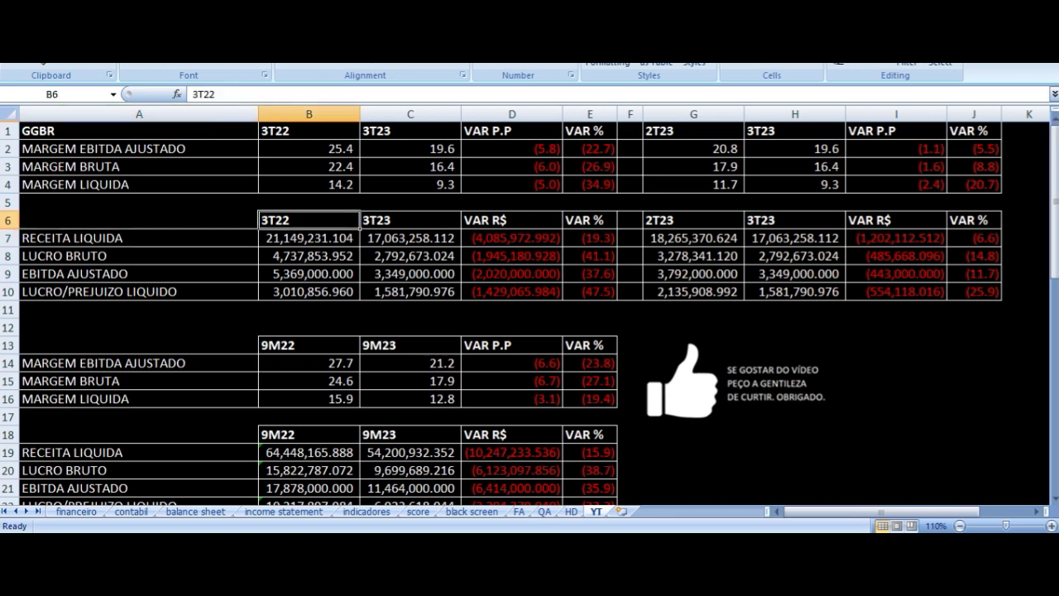
left_click(309, 237)
left_click(410, 237)
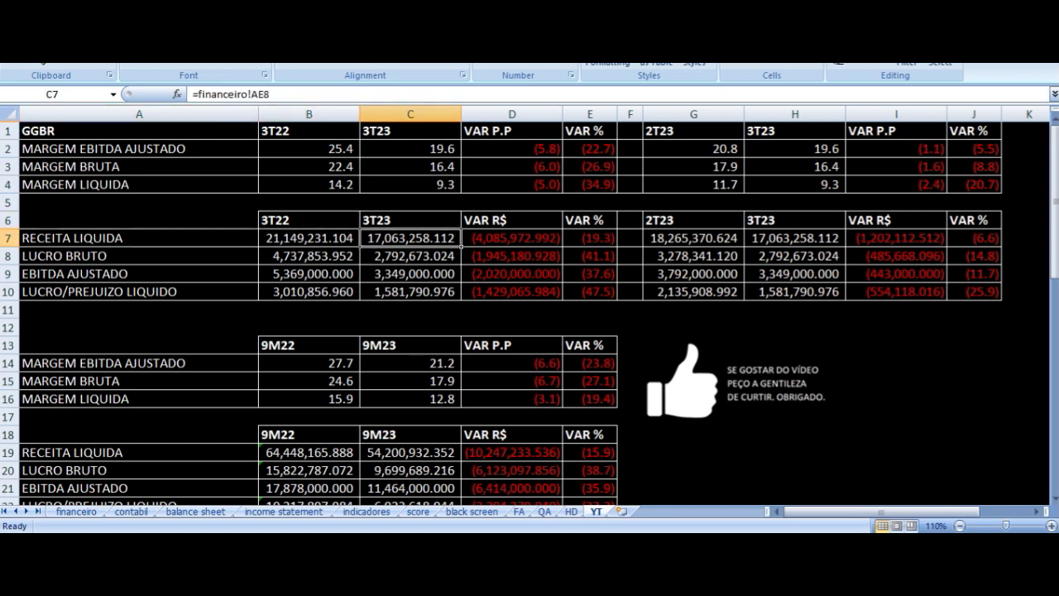
key("Right")
key("Right")
Review GGBR's gross profit (LUCRO BRUTO) for 3T22 and 3T23 and its percentage variation.
key("Down")
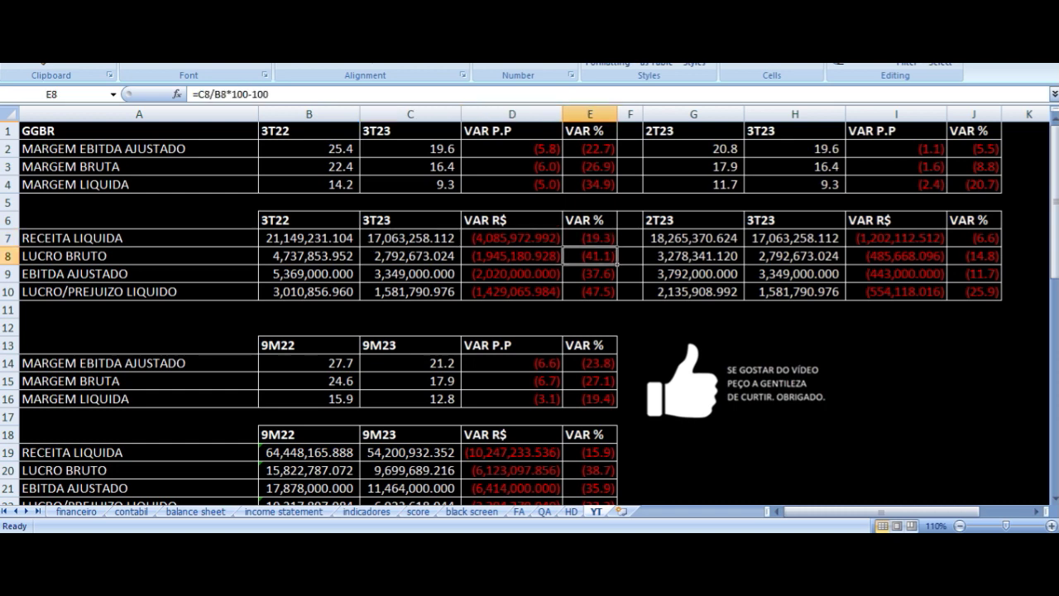
key("Left")
key("Left")
key("Left")
left_click(139, 256)
left_click(308, 256)
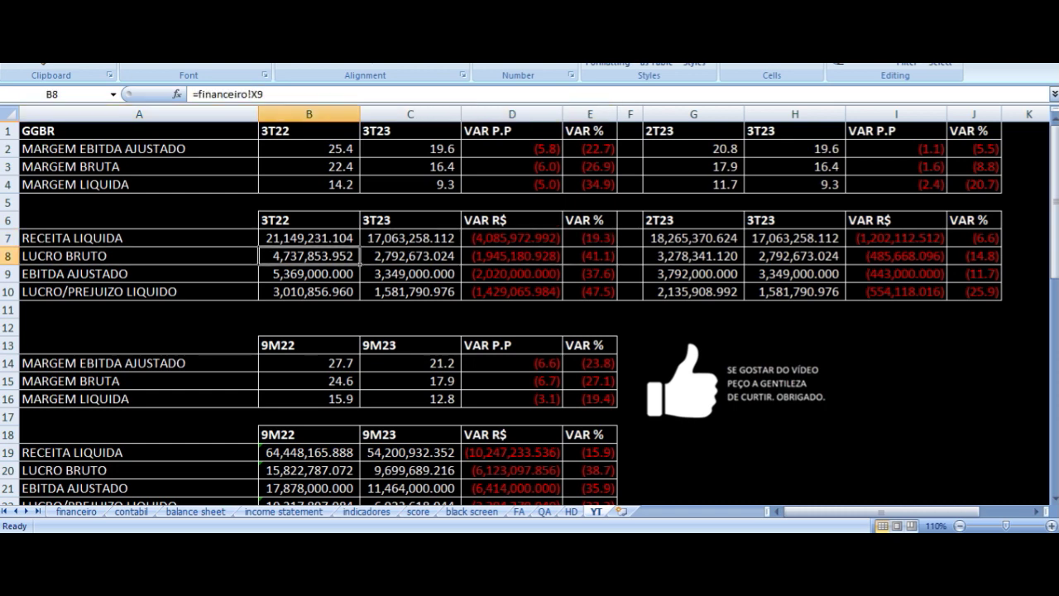
left_click(411, 256)
left_click(590, 256)
Review GGBR's adjusted EBITDA (EBITDA AJUSTADO) for 3T22 and 3T23 and its percentage variation.
left_click(512, 273)
left_click(139, 273)
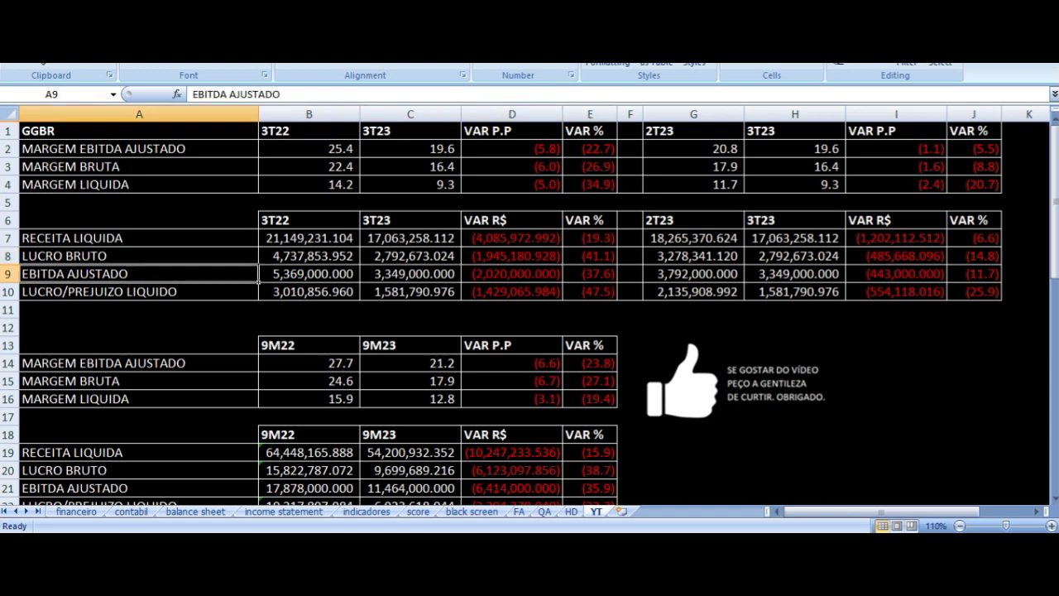
left_click(308, 273)
left_click(411, 273)
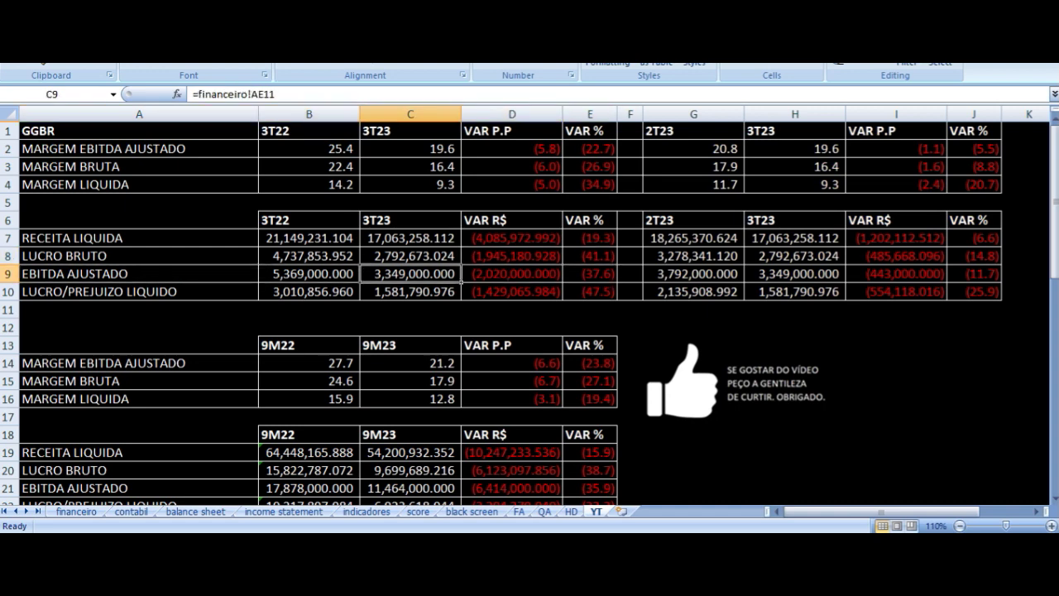
key("Right")
key("Right")
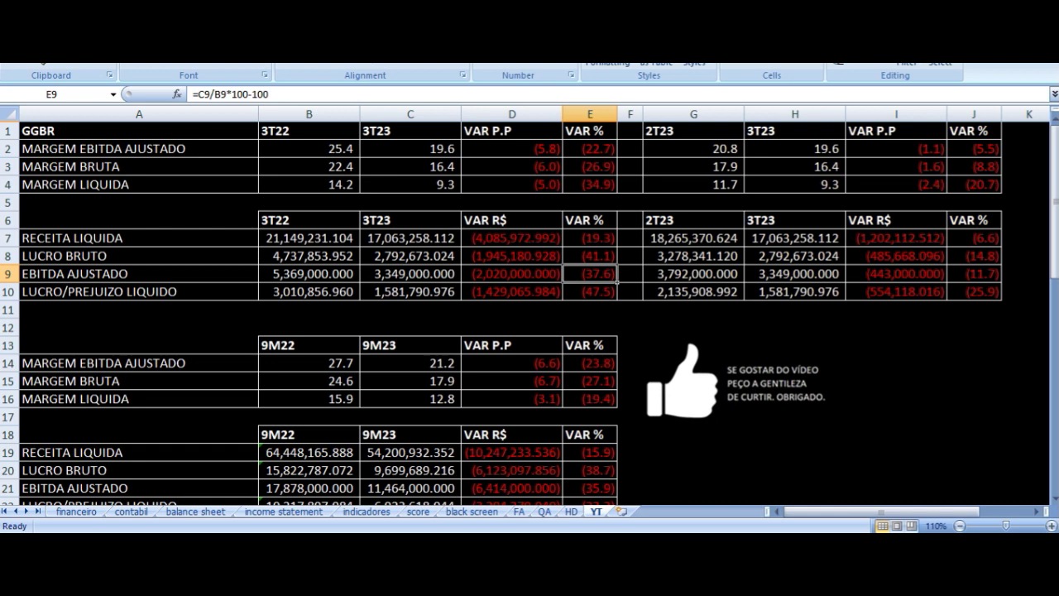
Review GGBR's net profit or loss (LUCRO/PREJUIZO LIQUIDO) for 3T22 and 3T23 and its percentage variation.
key("Down")
key("Left")
key("Left")
key("Left")
key("Left")
key("Right")
key("Right")
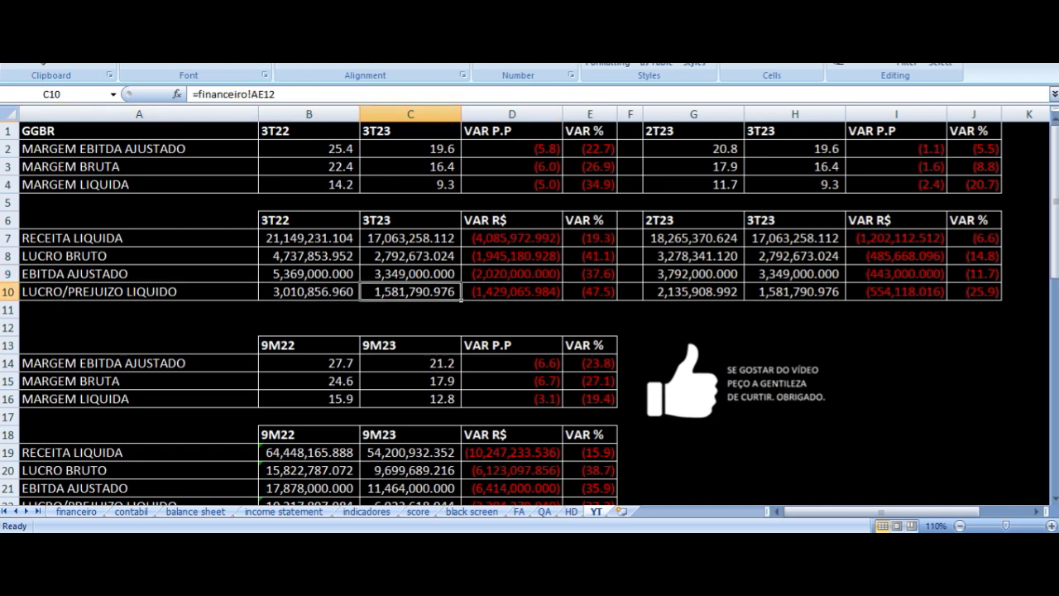
key("Right")
key("Right")
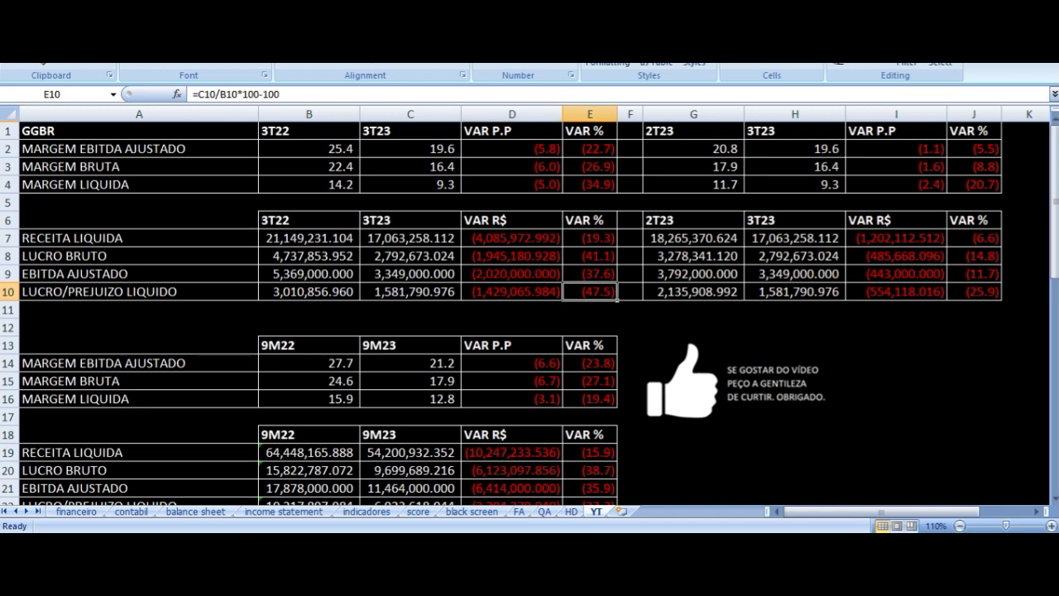
In the 2T23–3T23 comparison, review the adjusted EBITDA margin and its variation in percentage points and percent.
key("Right")
key("Up")
key("Right")
key("Up")
key("Up")
key("Up")
key("Up")
key("Up")
key("Up")
key("Up")
key("Up")
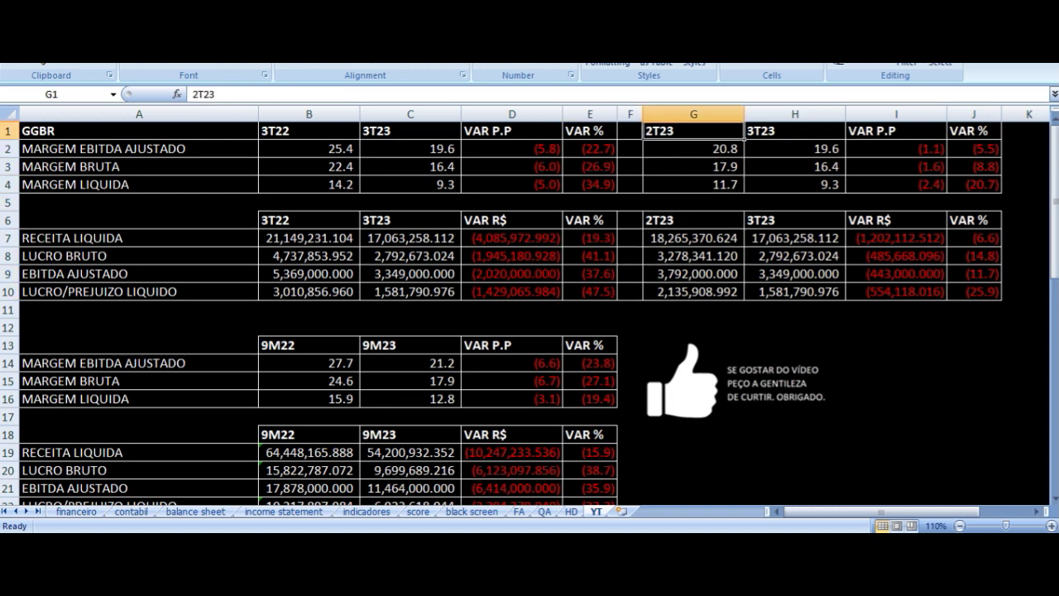
key("Down")
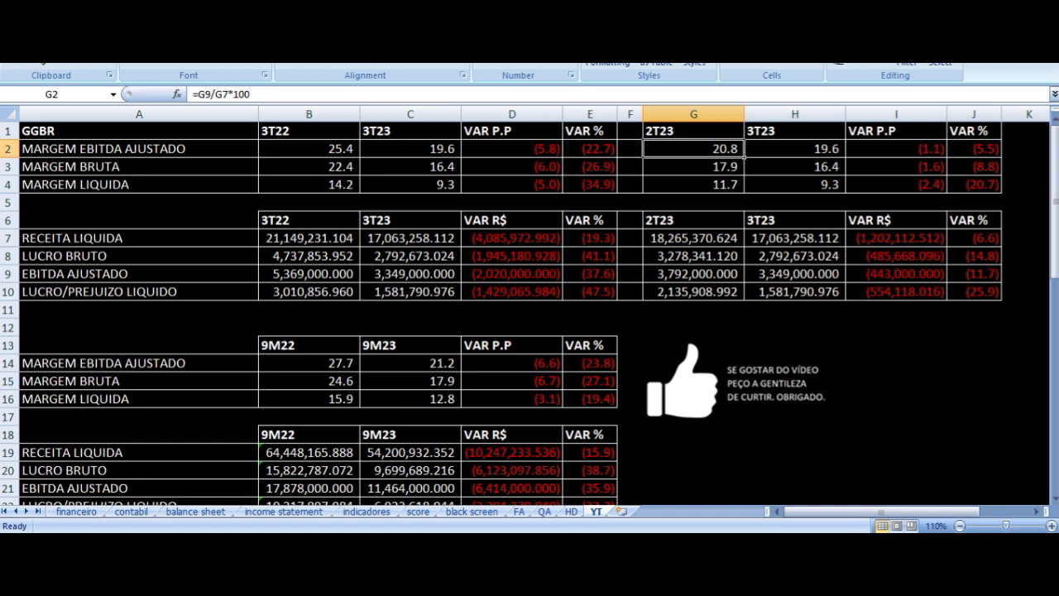
key("Right")
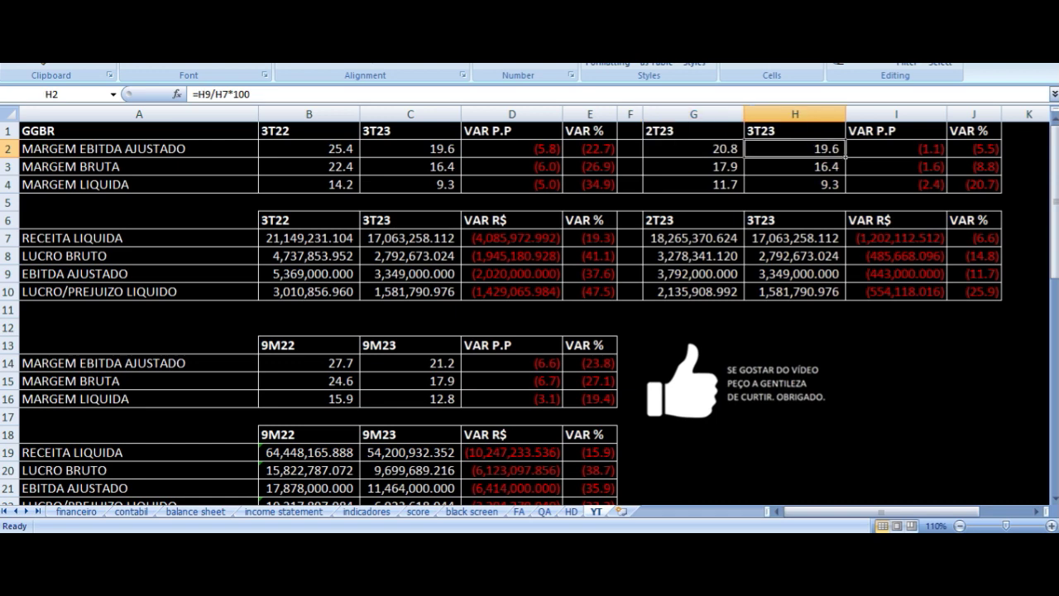
key("Right")
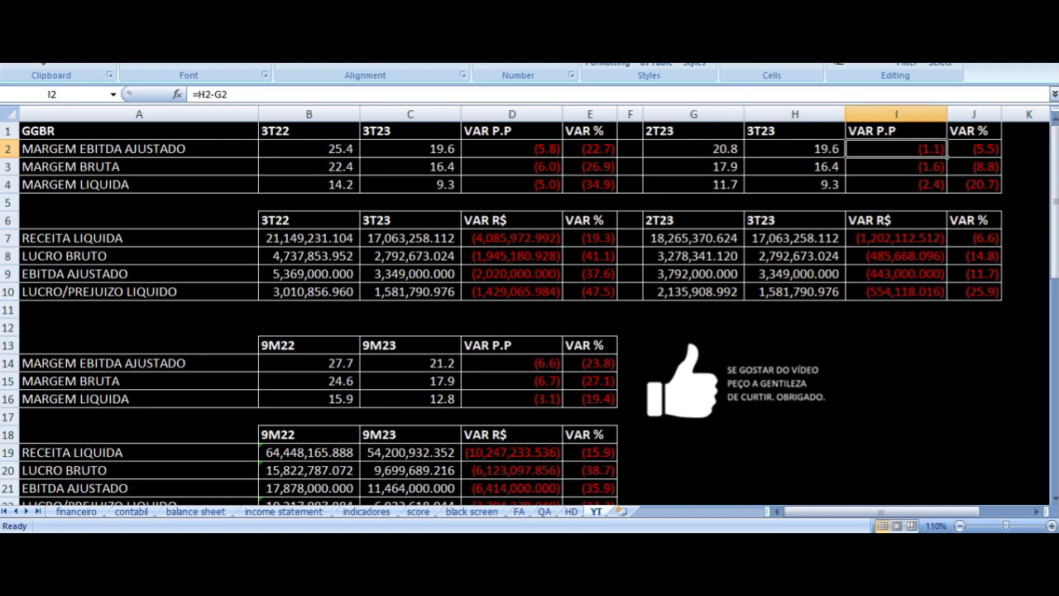
key("Right")
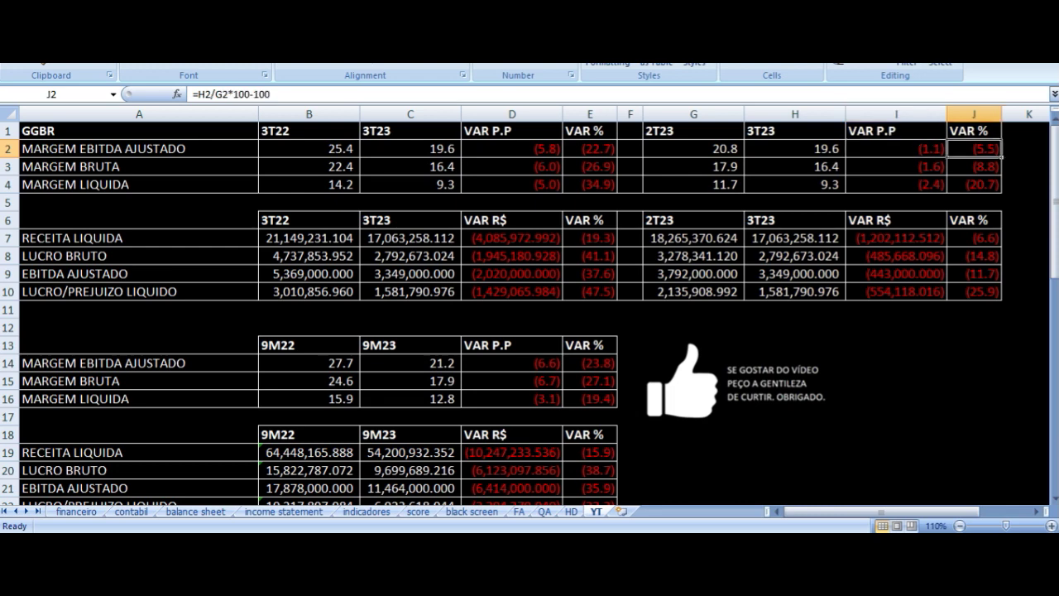
Review the gross margin (MARGEM BRUTA) for 2T23 and 3T23 and its percentage-point variation.
key("Down")
key("Left")
key("Left")
key("Left")
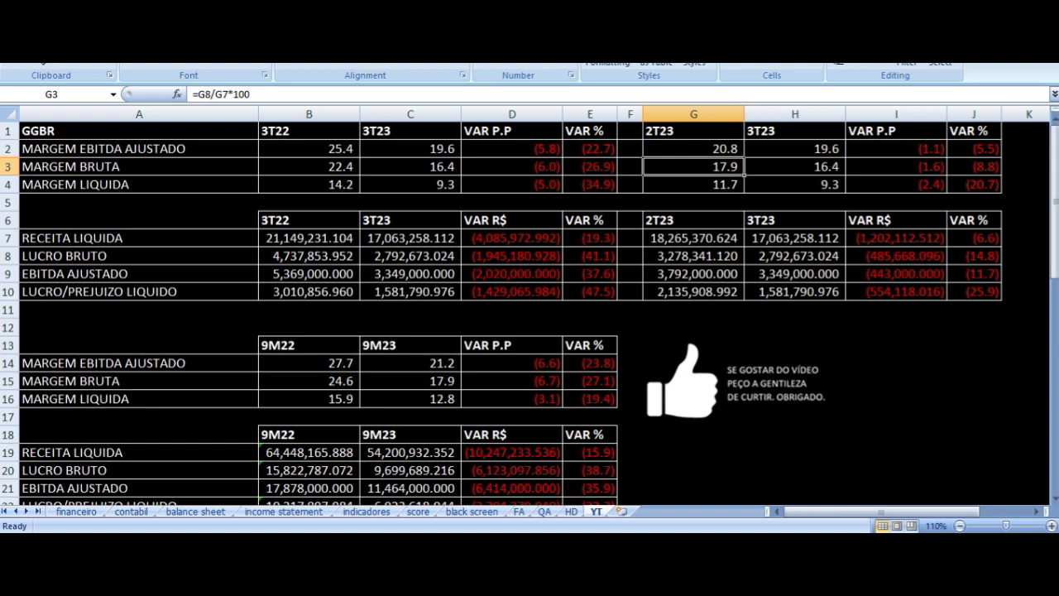
key("Right")
key("Right")
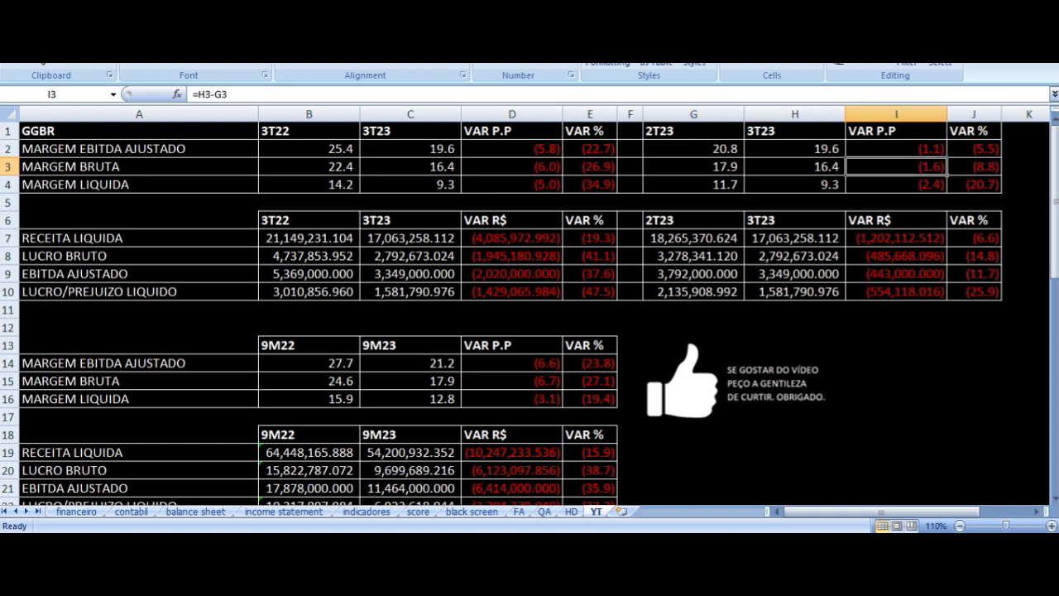
Review the net margin (MARGEM LIQUIDA) for 2T23 and 3T23 and its percentage-point variation.
key("Down")
key("Left")
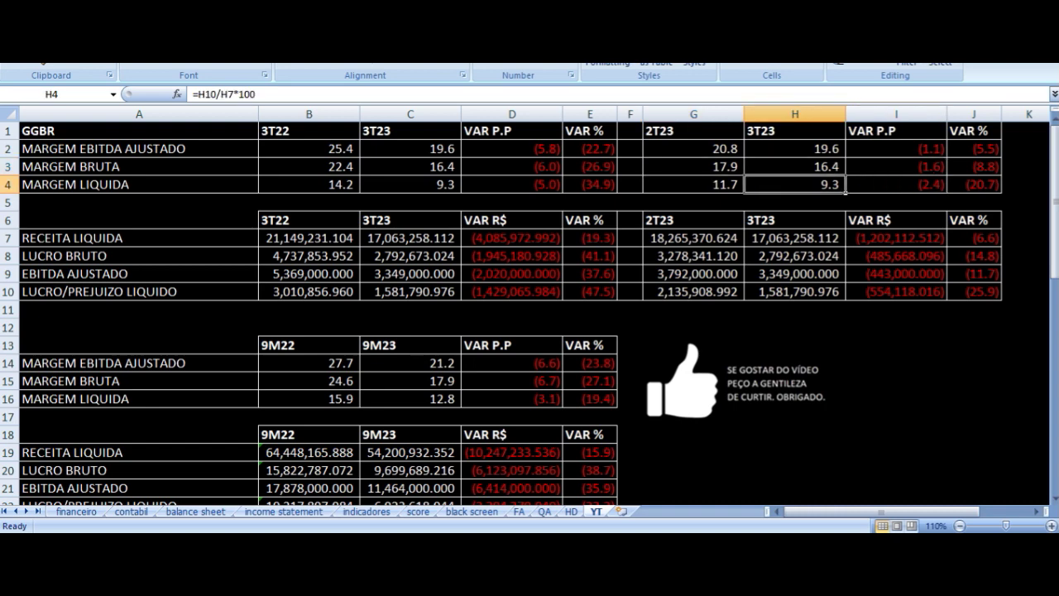
key("Left")
key("Right")
key("Right")
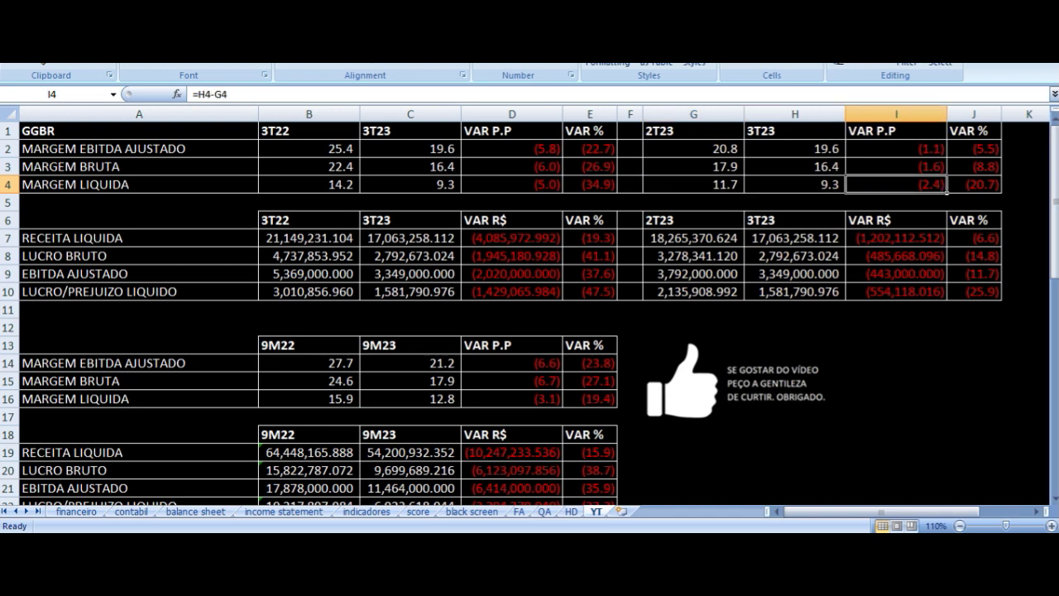
Review the net revenue (RECEITA LIQUIDA) for 2T23 and 3T23 and its percentage variation.
key("Down")
key("Down")
key("Down")
key("Left")
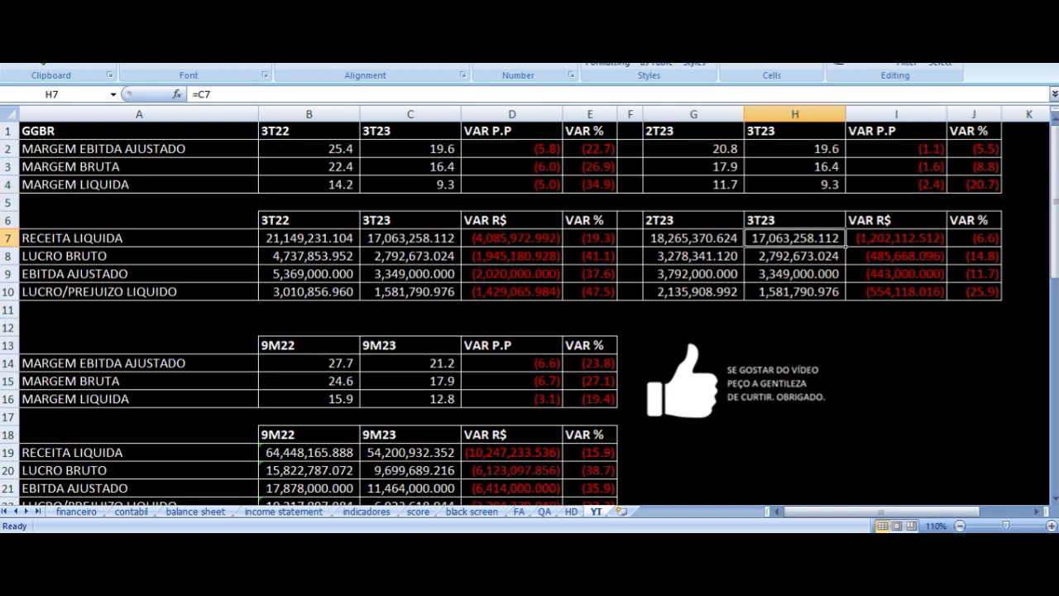
key("Left")
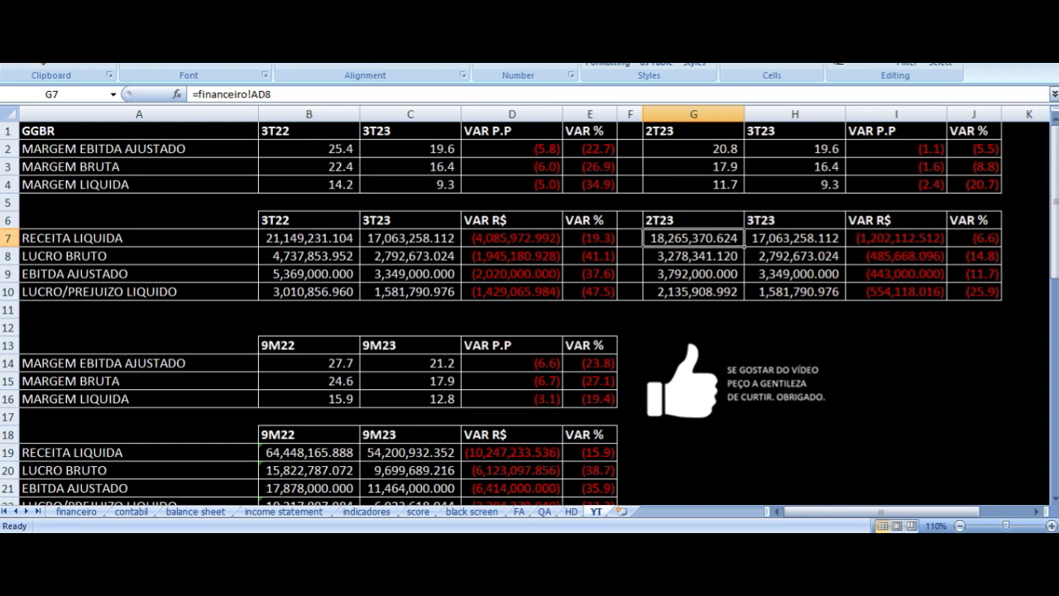
key("Right")
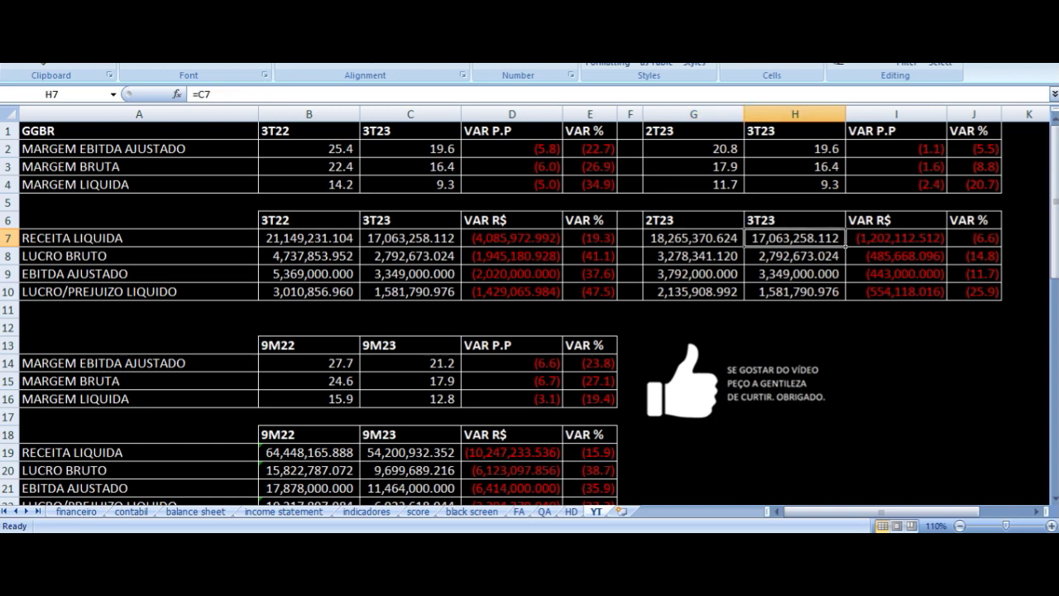
key("Right")
key("Right")
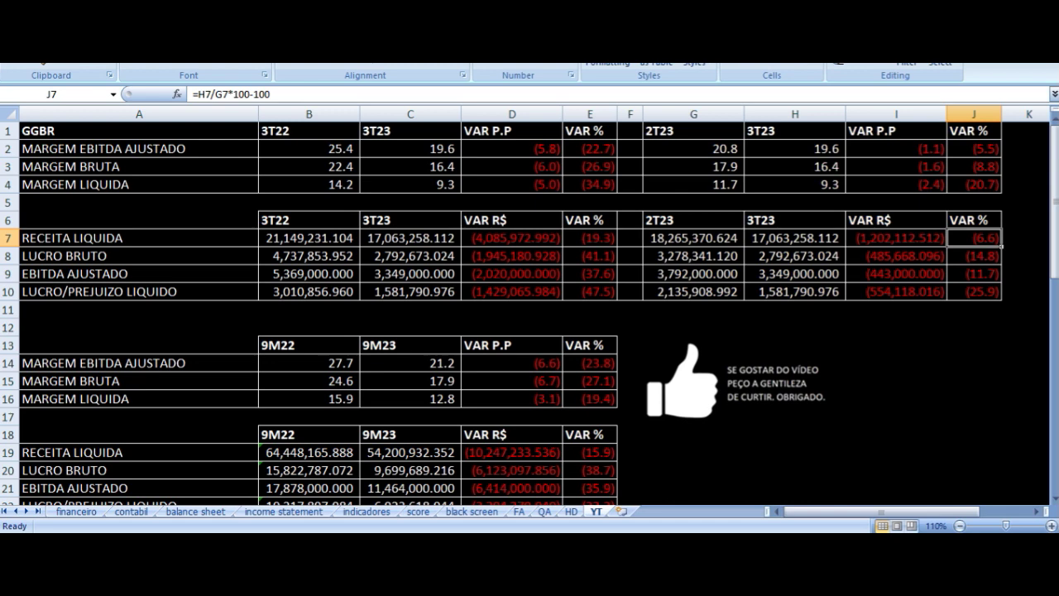
Review the gross profit (LUCRO BRUTO) for 2T23 and 3T23 and its percentage variation.
key("Down")
key("Left")
key("Left")
key("Left")
key("Left")
key("Right")
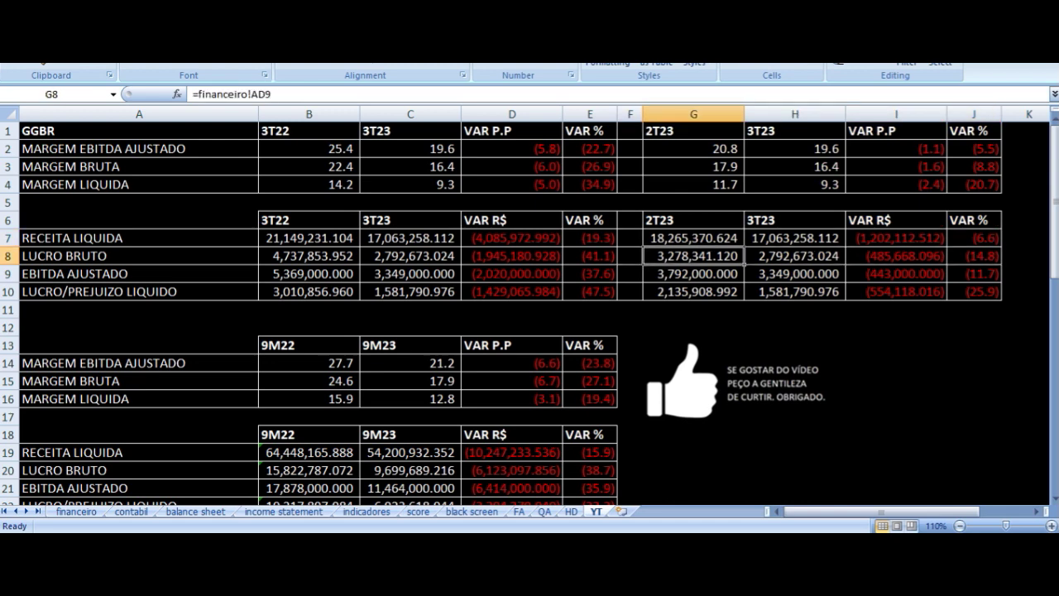
key("Right")
key("Right")
key("Right")
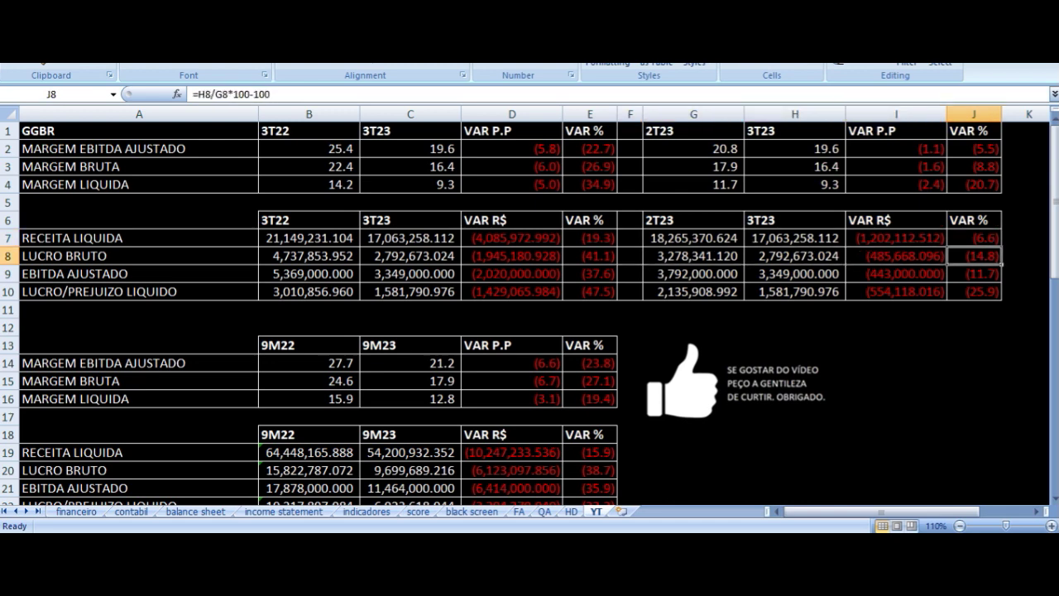
Review the adjusted EBITDA (EBITDA AJUSTADO) for 2T23 and 3T23 and its percentage variation.
key("Down")
key("Left")
key("Left")
key("Left")
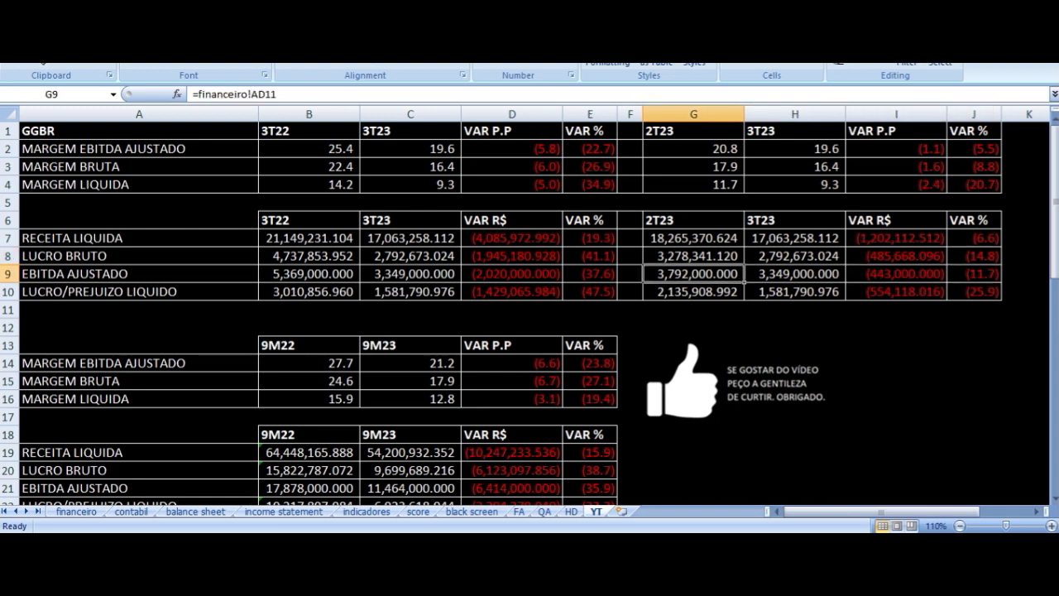
key("Right")
left_click(974, 273)
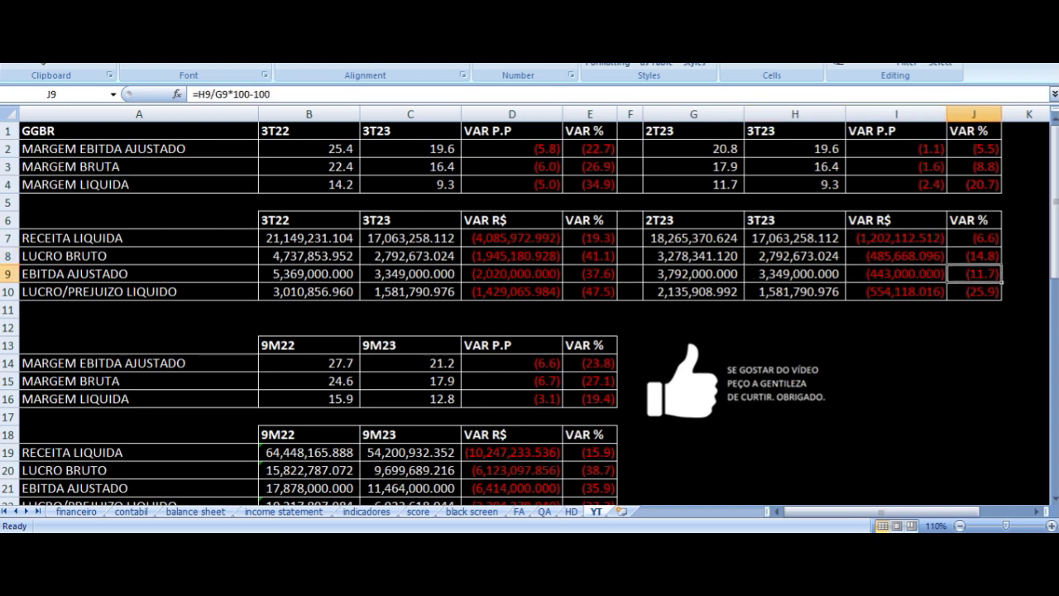
Review the net profit or loss (LUCRO/PREJUIZO LIQUIDO) for 2T23 and 3T23 and its percentage variation.
key("Down")
key("Left")
key("Left")
key("Left")
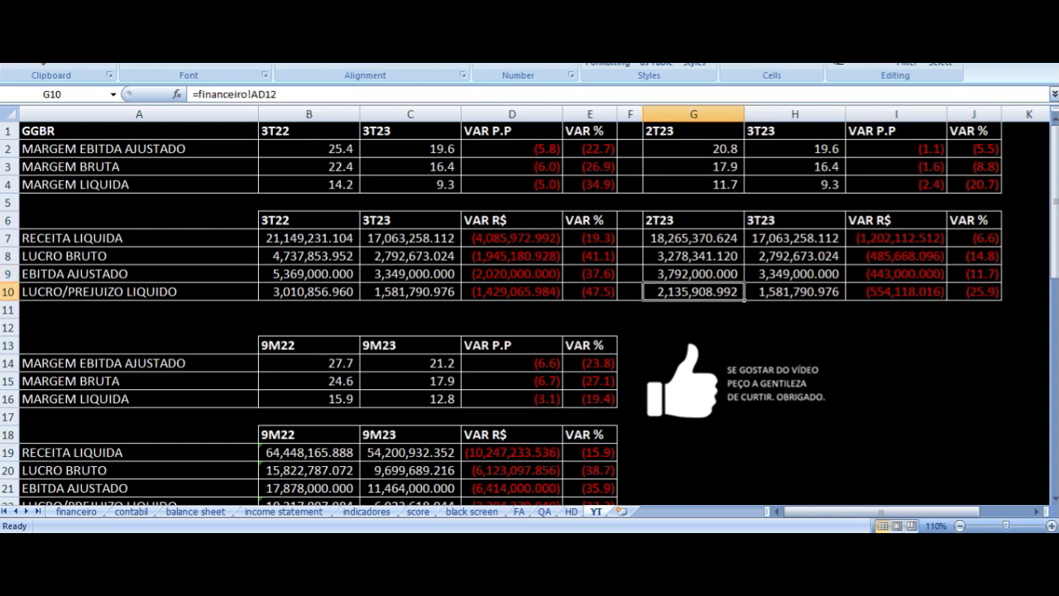
left_click(795, 291)
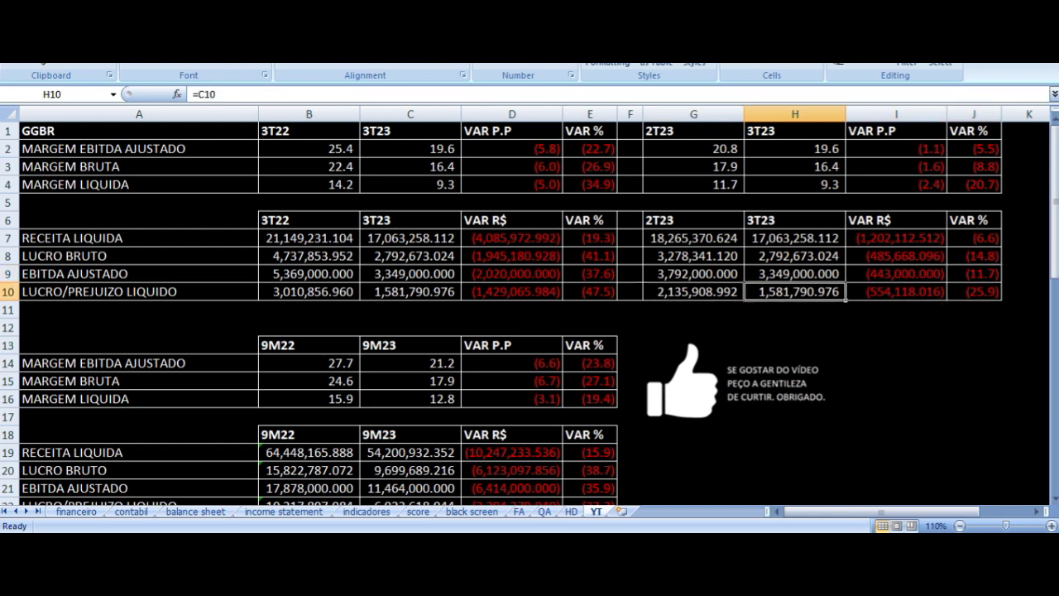
key("Right")
key("Right")
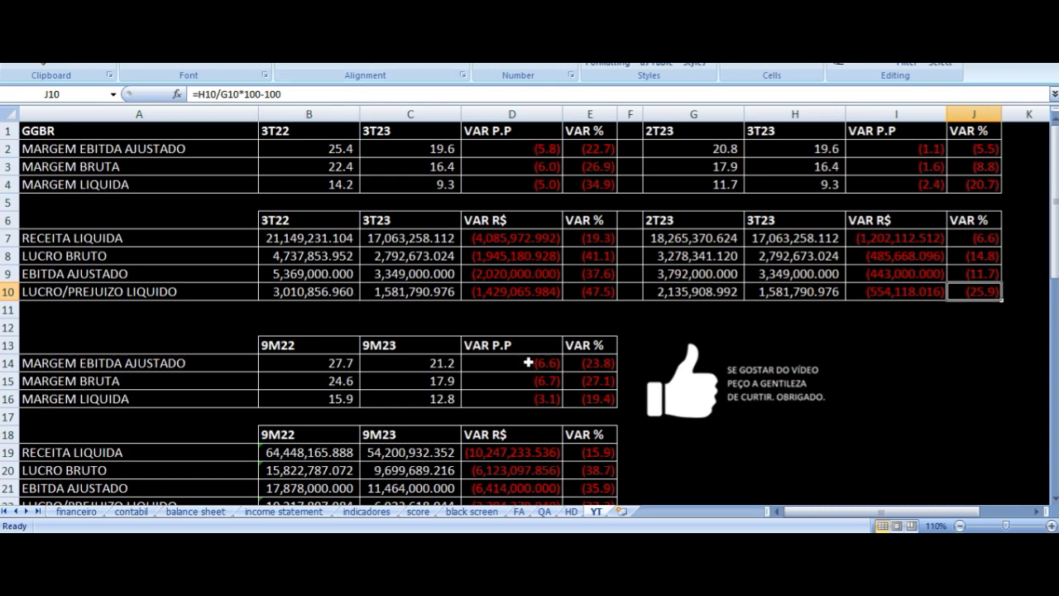
Switch to the Yahoo Finance GGBR3.SA chart, extend the visible price history back to 2019, and set the candle interval to 1M.
key("alt+Tab")
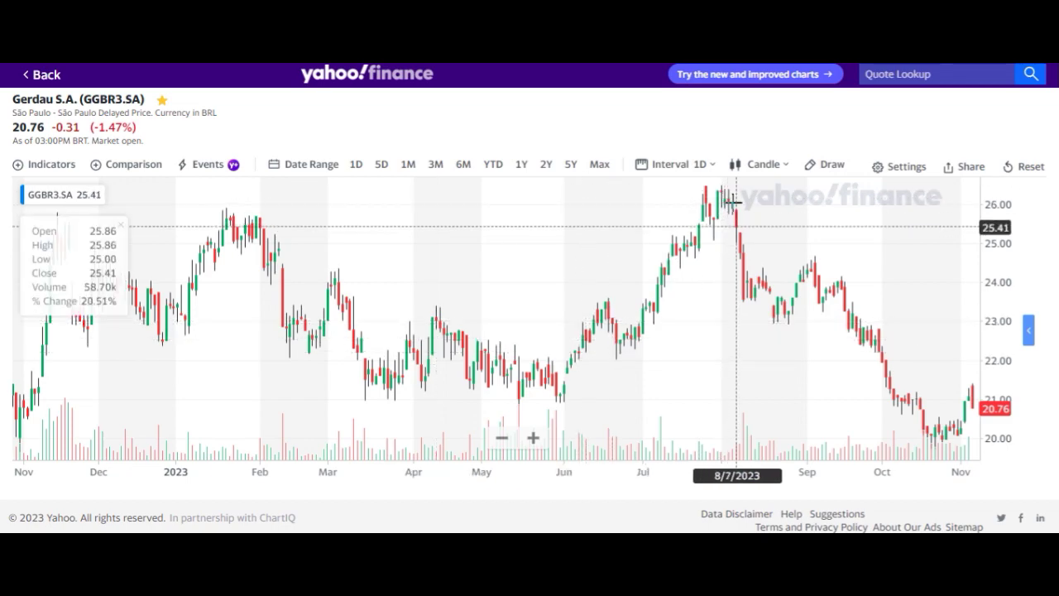
scroll(727, 248, "down", 1)
scroll(727, 249, "down", 5)
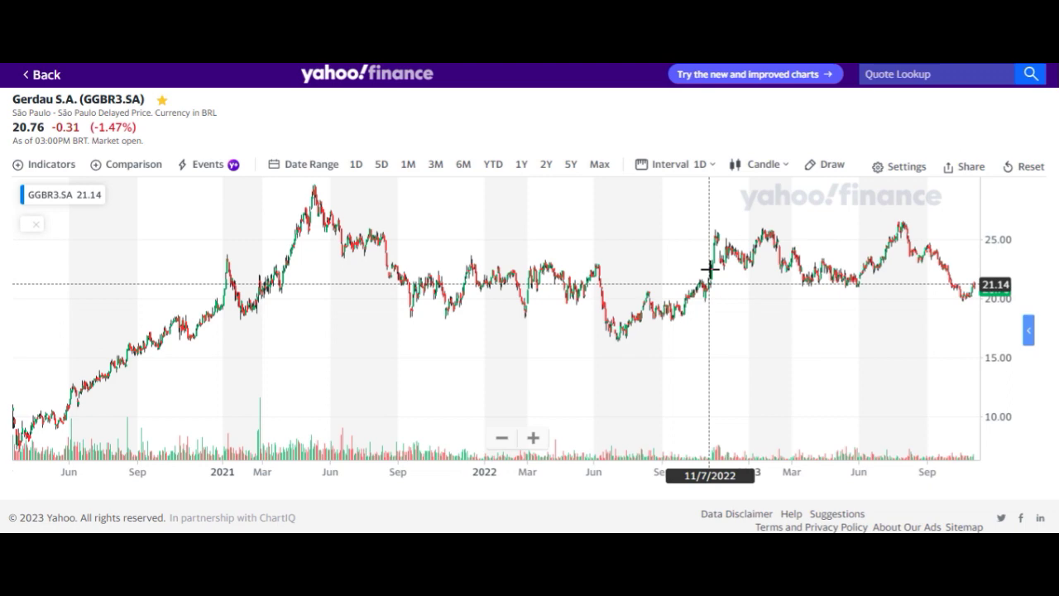
scroll(548, 269, "down", 4)
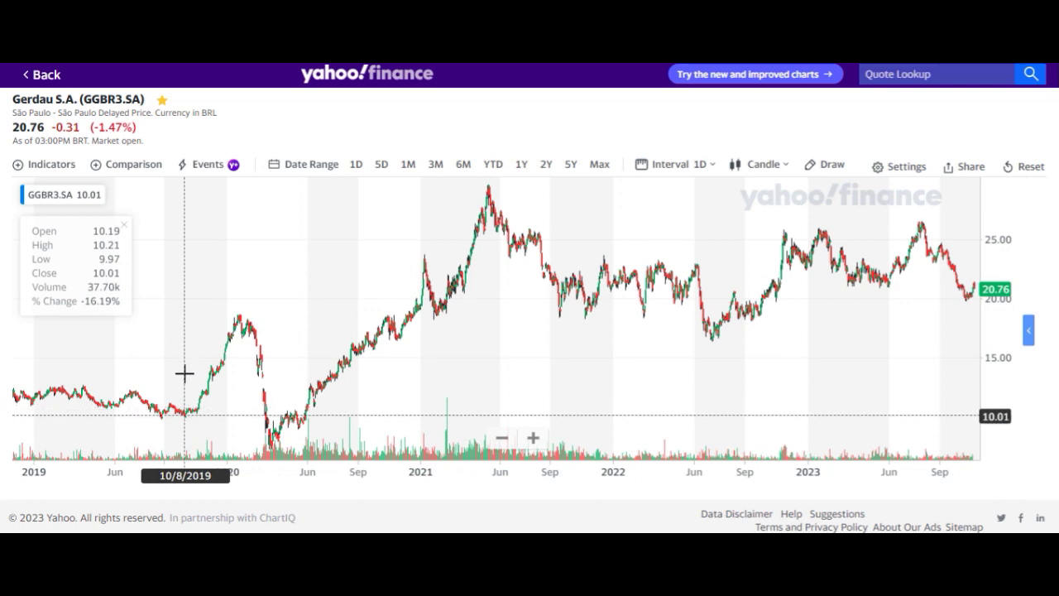
left_click(671, 165)
left_click(676, 445)
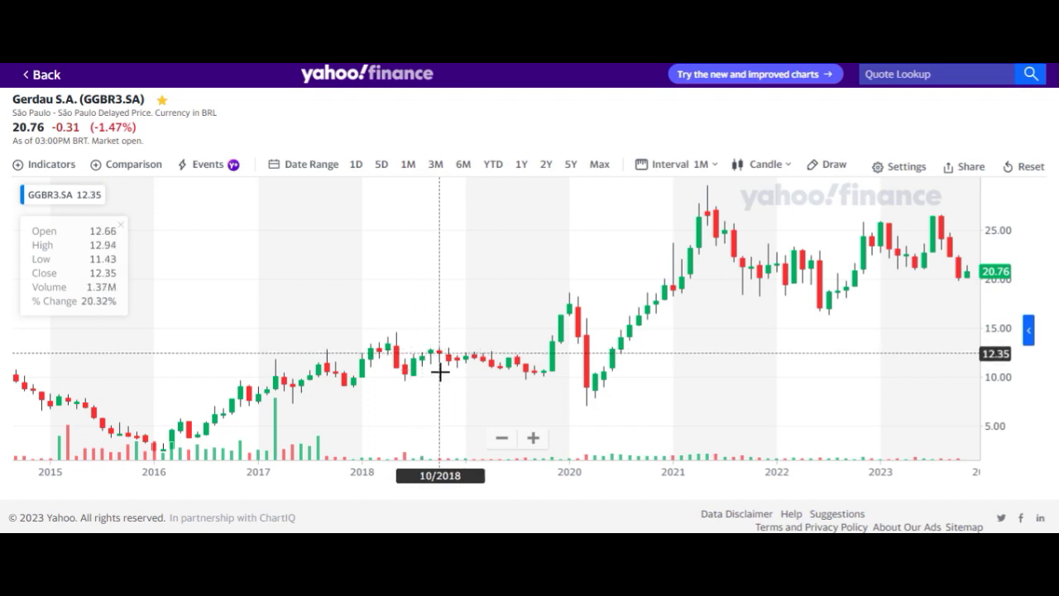
Examine the recent GGBR3.SA monthly candles, set the candle interval to 1 day, and widen the visible price history.
scroll(438, 367, "up", 5)
scroll(439, 372, "up", 2)
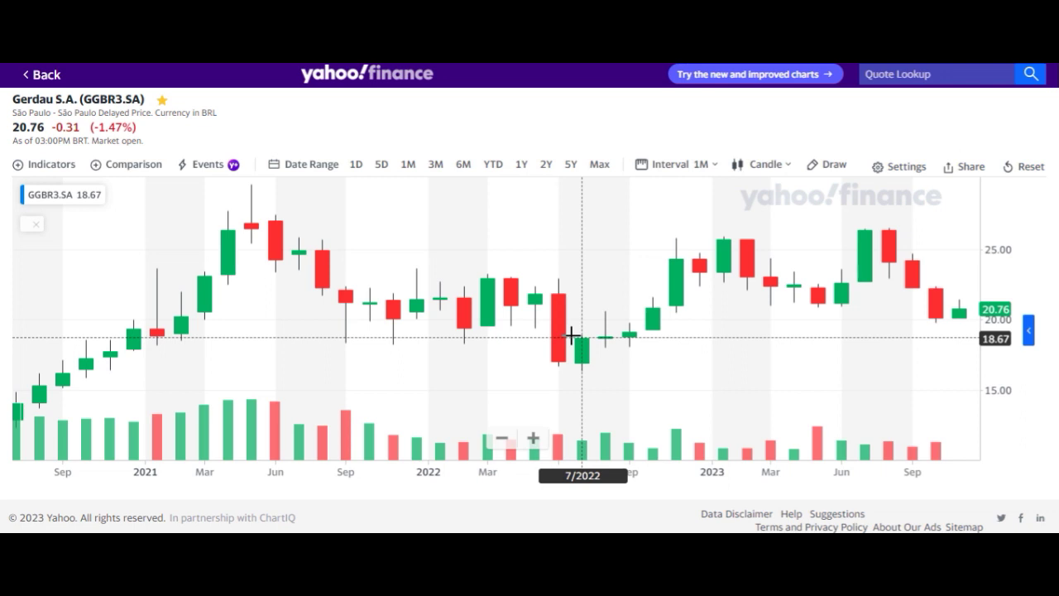
scroll(580, 338, "up", 3)
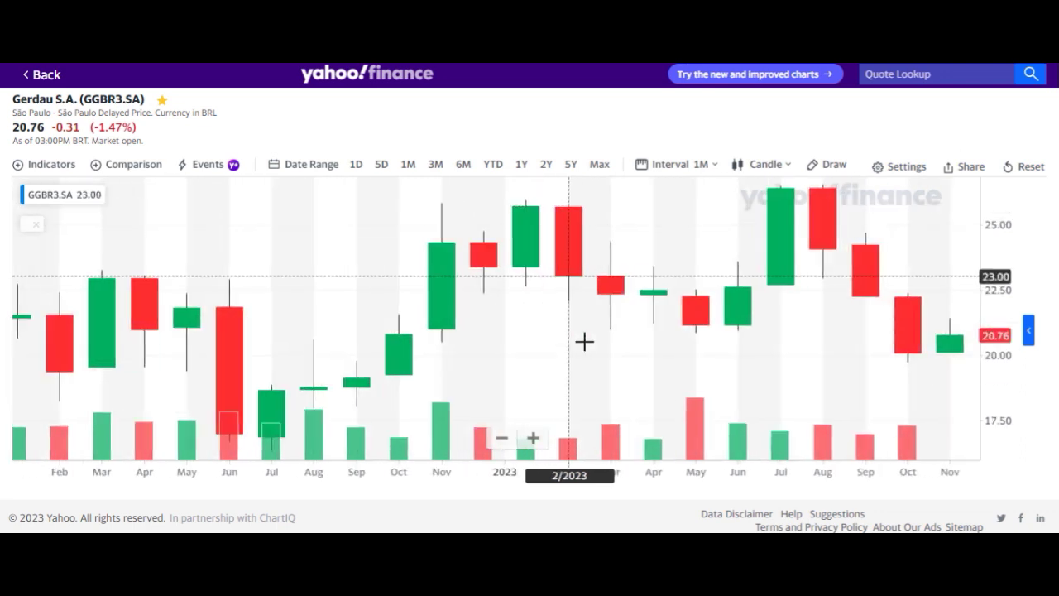
left_click(679, 165)
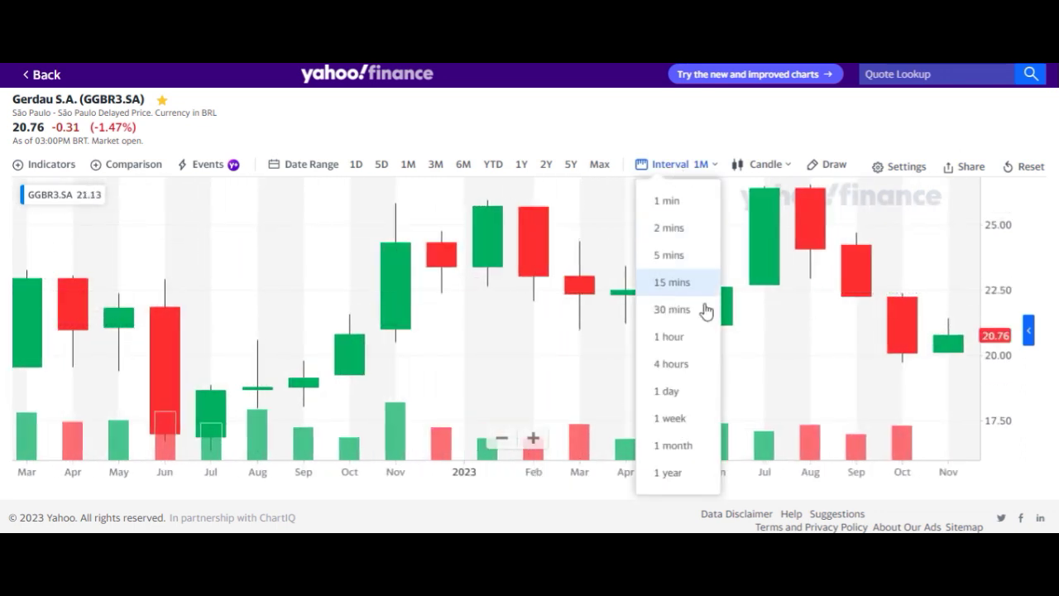
left_click(669, 394)
scroll(610, 339, "down", 4)
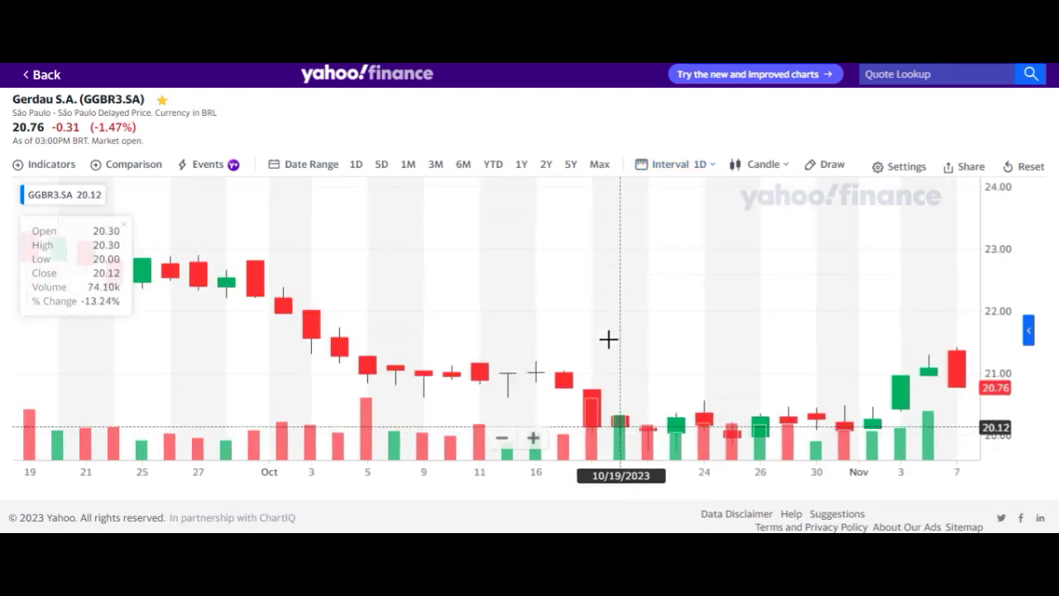
scroll(608, 340, "down", 5)
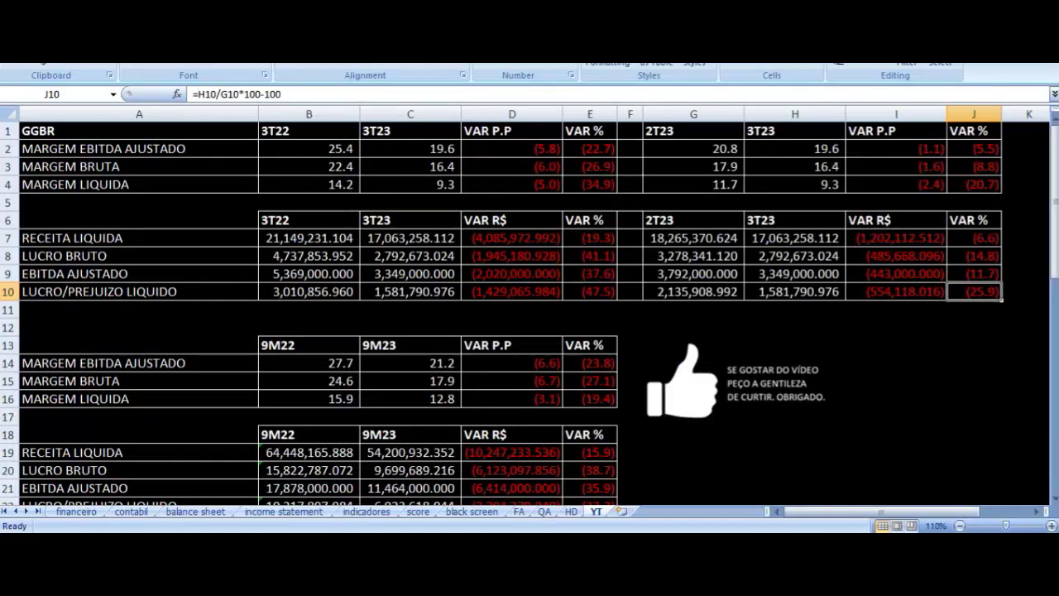
Switch back to the YT sheet in Excel and select the 9M22 header of the nine-month margin table.
key("Left")
key("Down")
key("Left")
key("Left")
key("Left")
key("Left")
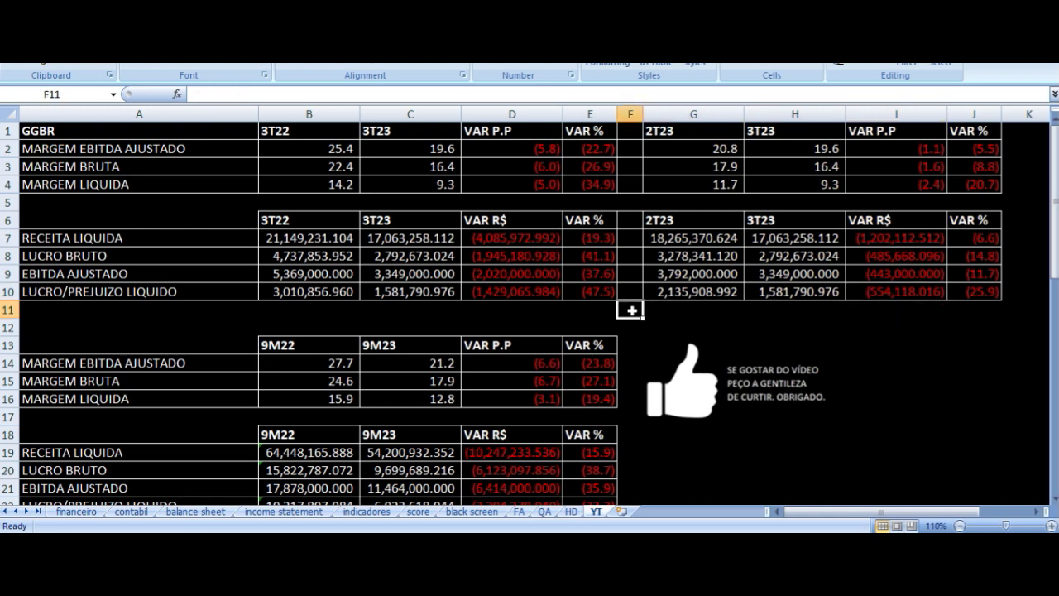
scroll(296, 358, "down", 3)
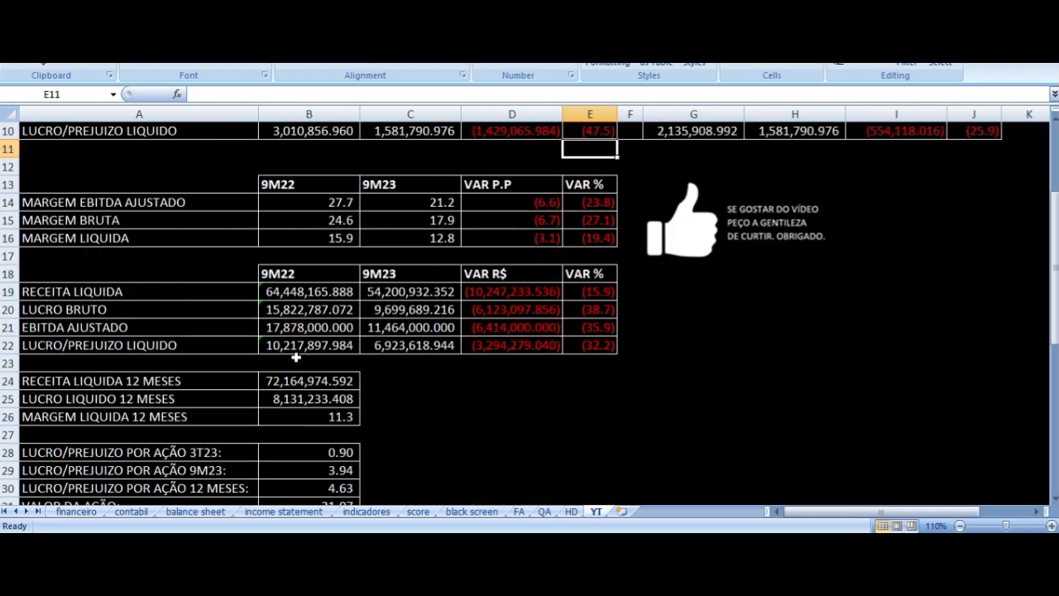
left_click(319, 183)
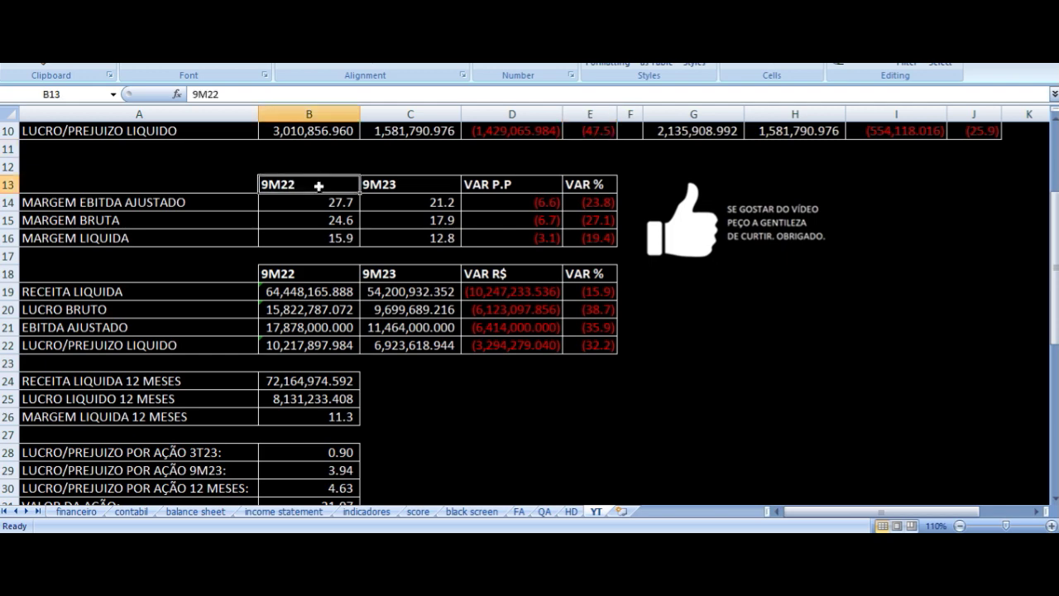
Review the adjusted EBITDA margin (MARGEM EBITDA AJUSTADO) for 9M22 and 9M23 and its variation in percentage points.
scroll(318, 186, "down", 1)
left_click(303, 148)
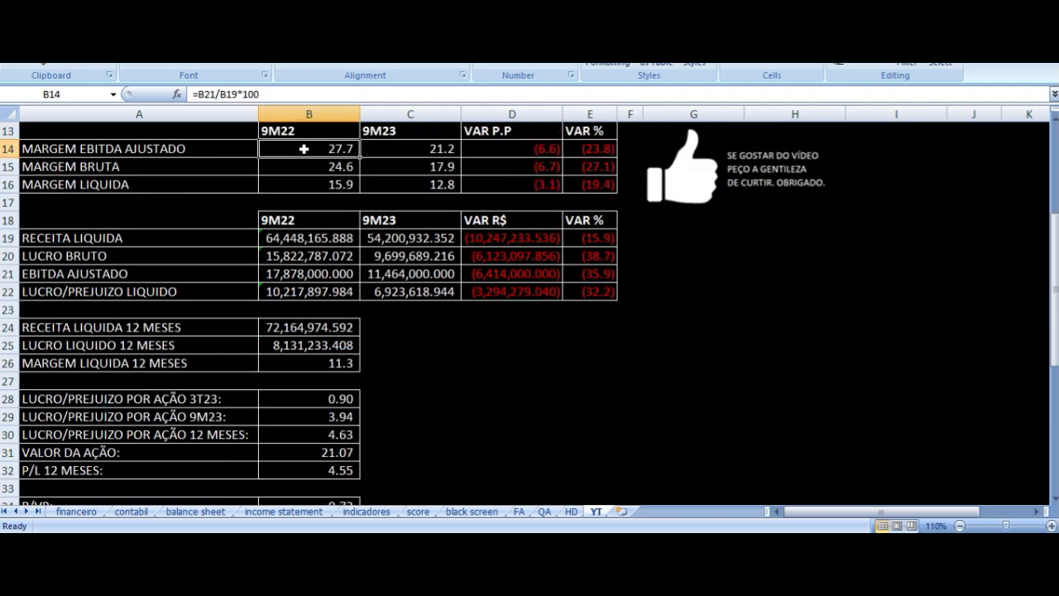
key("Left")
key("Right")
key("Right")
key("Left")
key("Right")
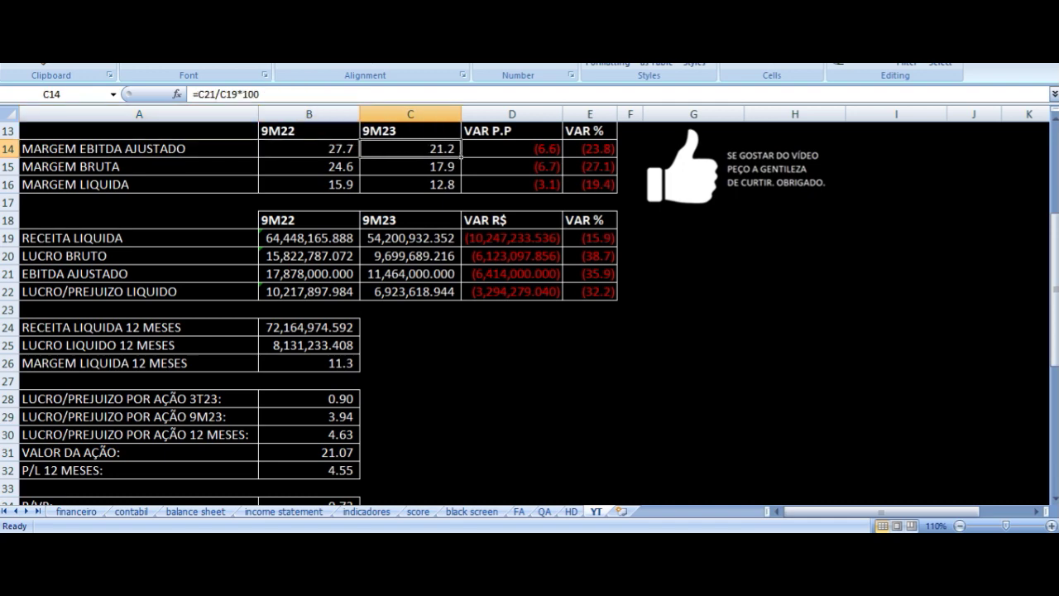
key("Right")
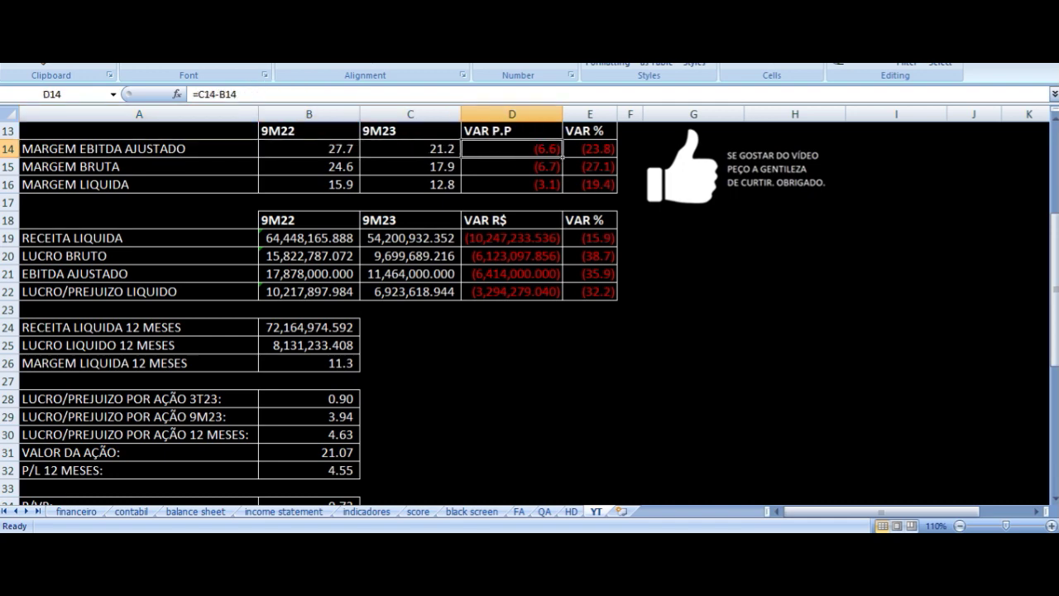
Review the gross margin (MARGEM BRUTA) for 9M22 and 9M23 and its variation in percentage points.
key("Down")
key("Left")
key("Left")
key("Left")
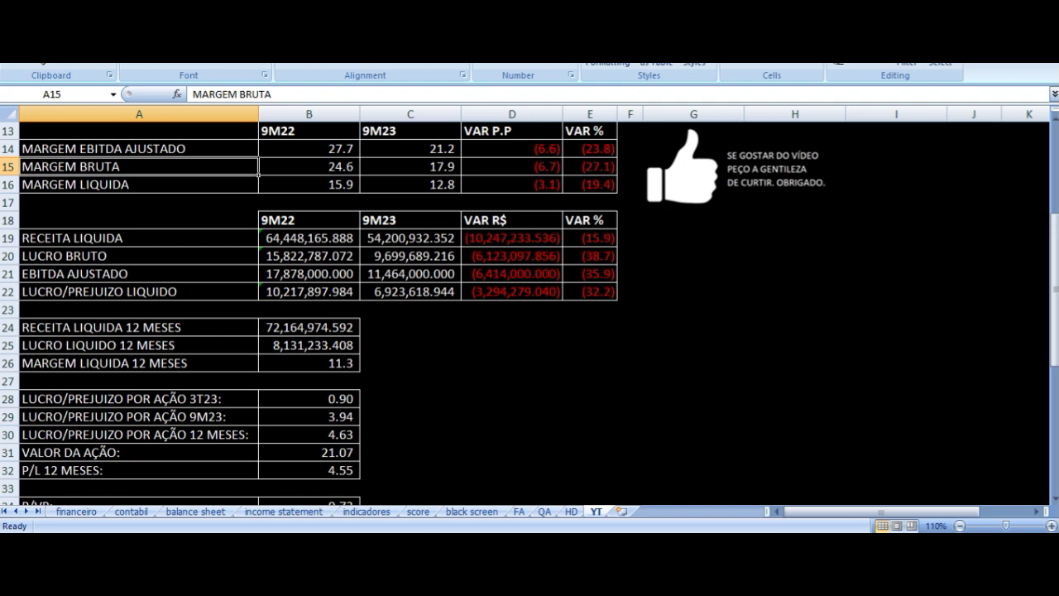
key("Right")
key("Right")
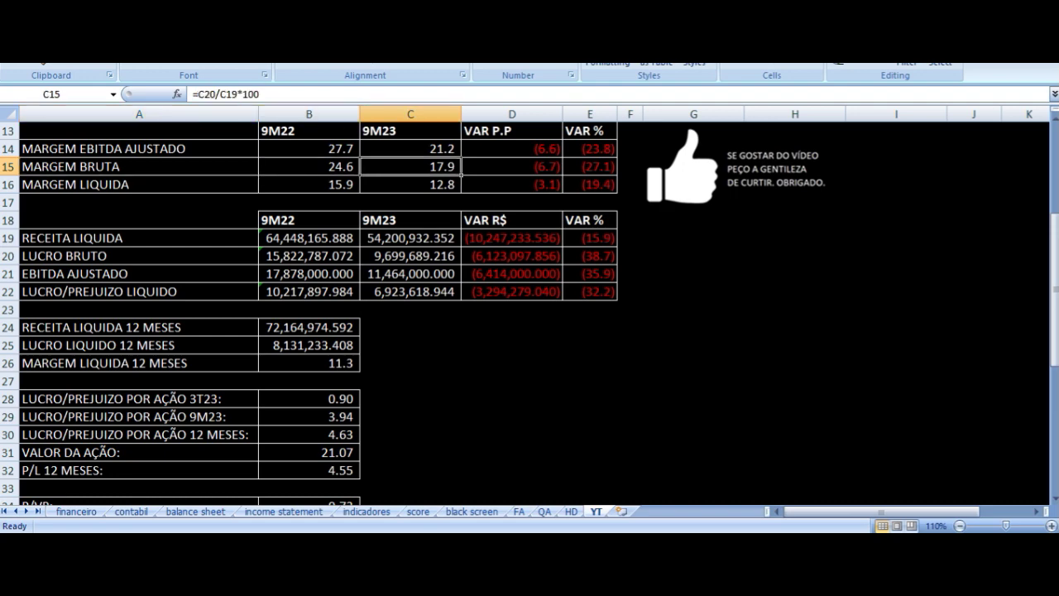
key("Right")
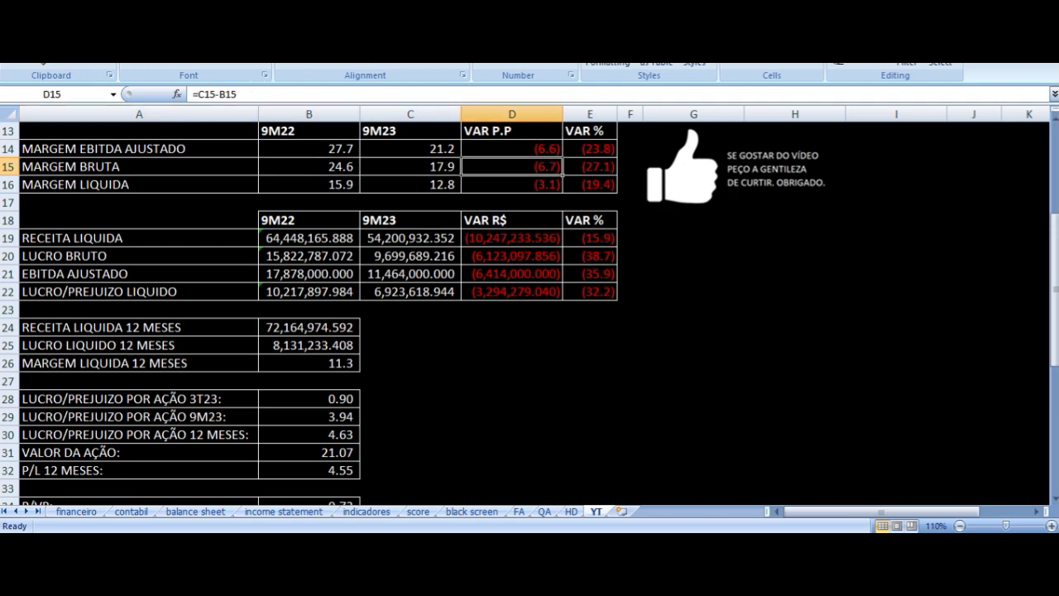
Review the net margin (MARGEM LIQUIDA) for 9M22 and 9M23 and its variation in percentage points.
key("Down")
key("Left")
key("Left")
key("Left")
left_click(308, 184)
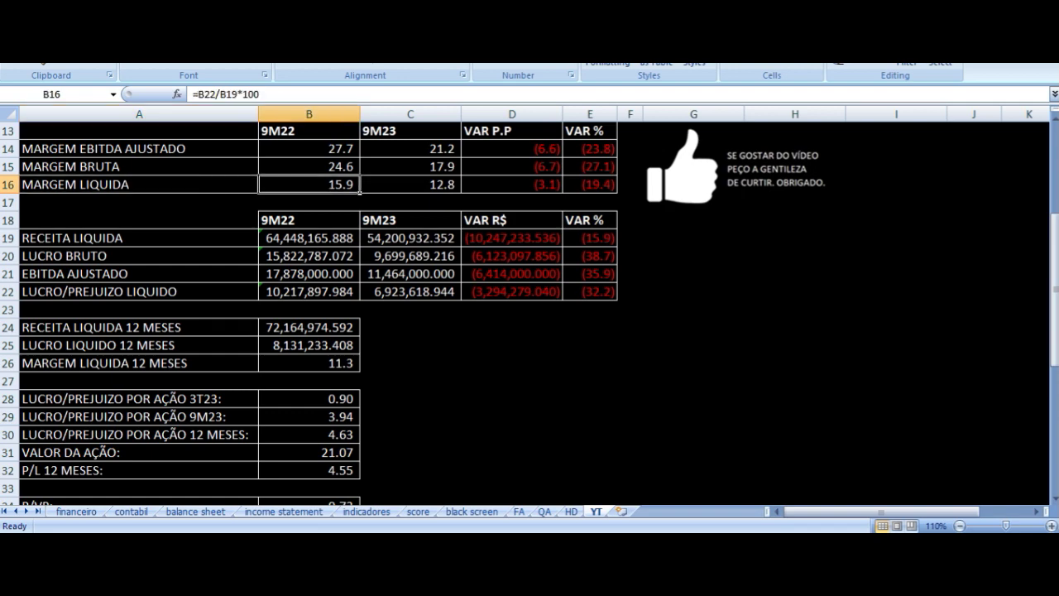
left_click(410, 183)
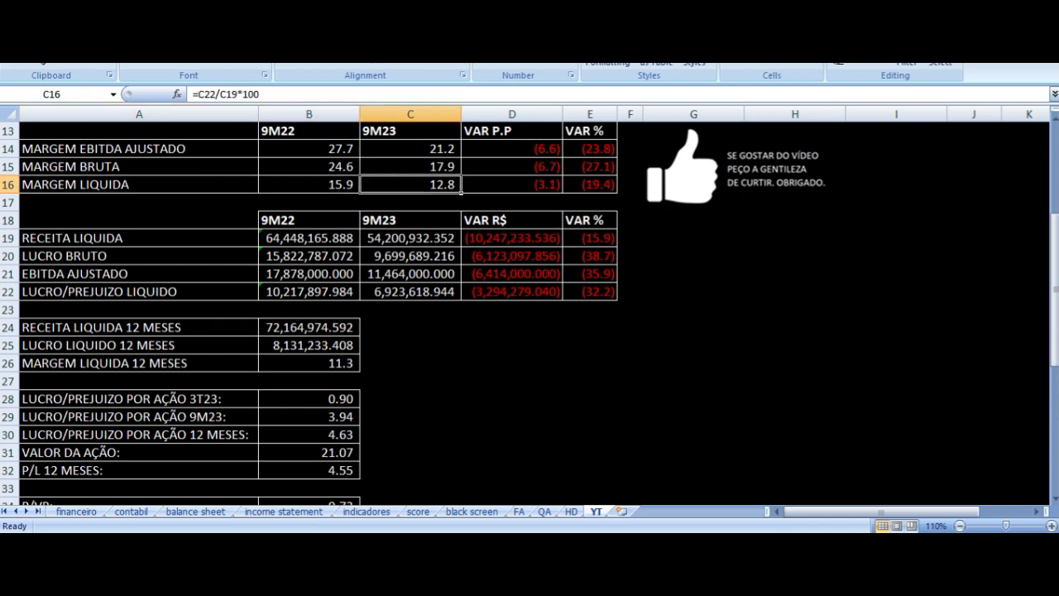
left_click(512, 184)
Review the net revenue (RECEITA LIQUIDA) for 9M22 and 9M23 and its percentage variation.
key("Down")
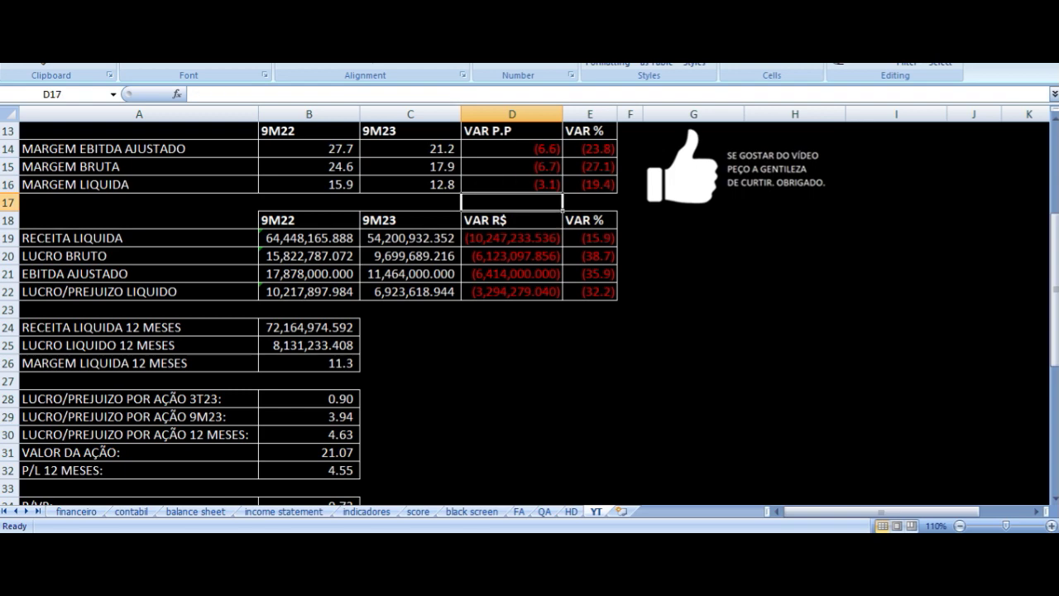
key("Down")
key("Left")
key("Left")
key("Left")
key("Down")
key("Right")
key("Up")
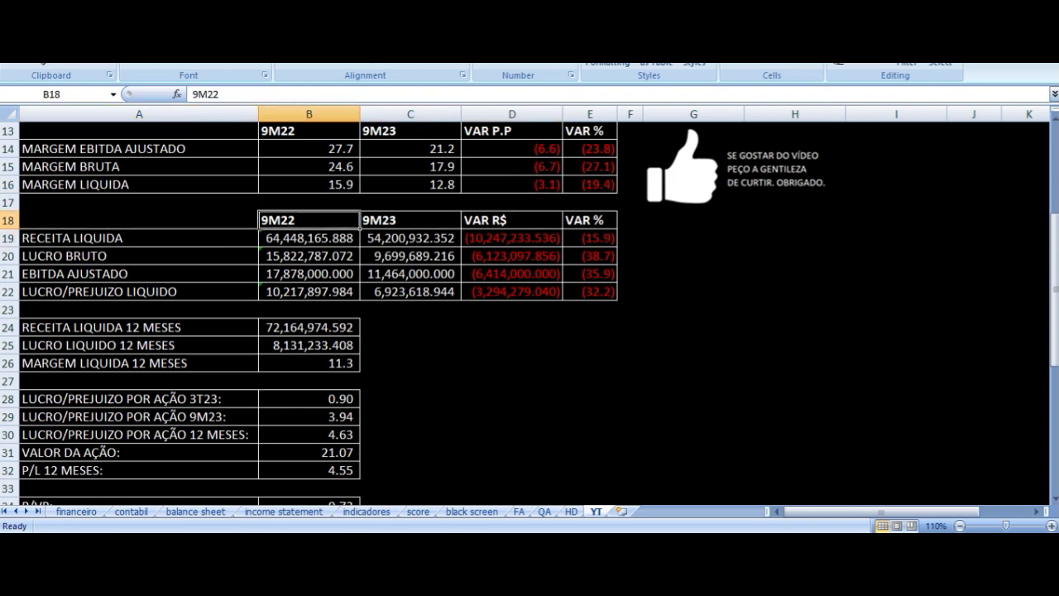
key("Down")
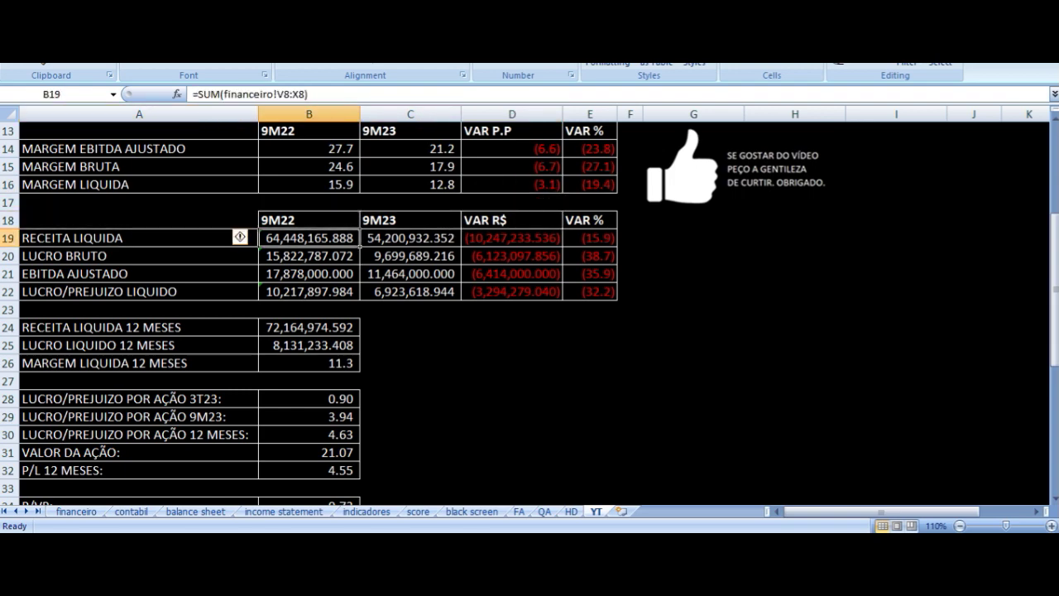
key("Right")
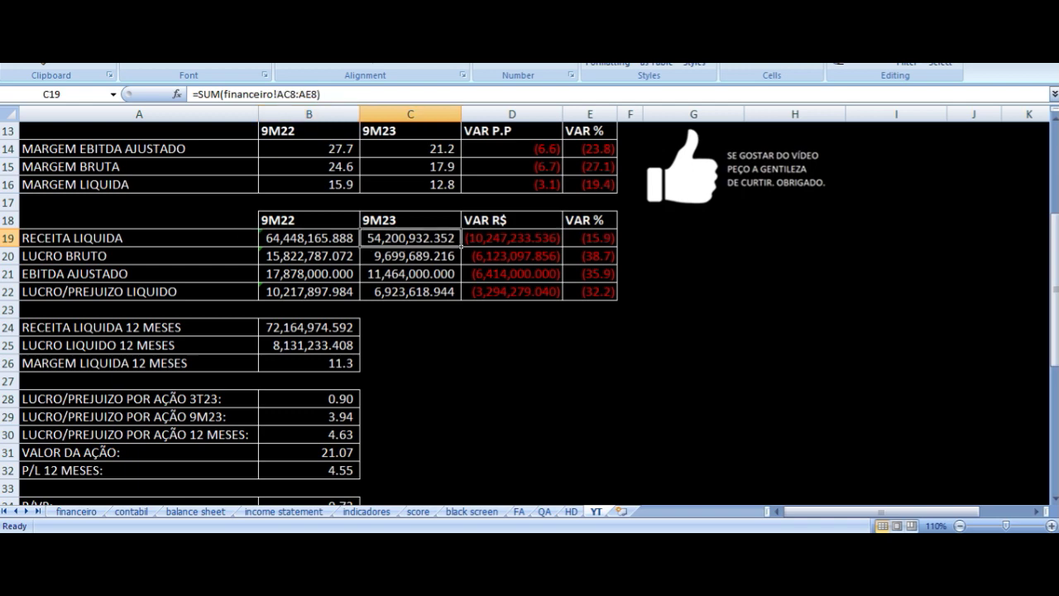
key("Right")
key("Right")
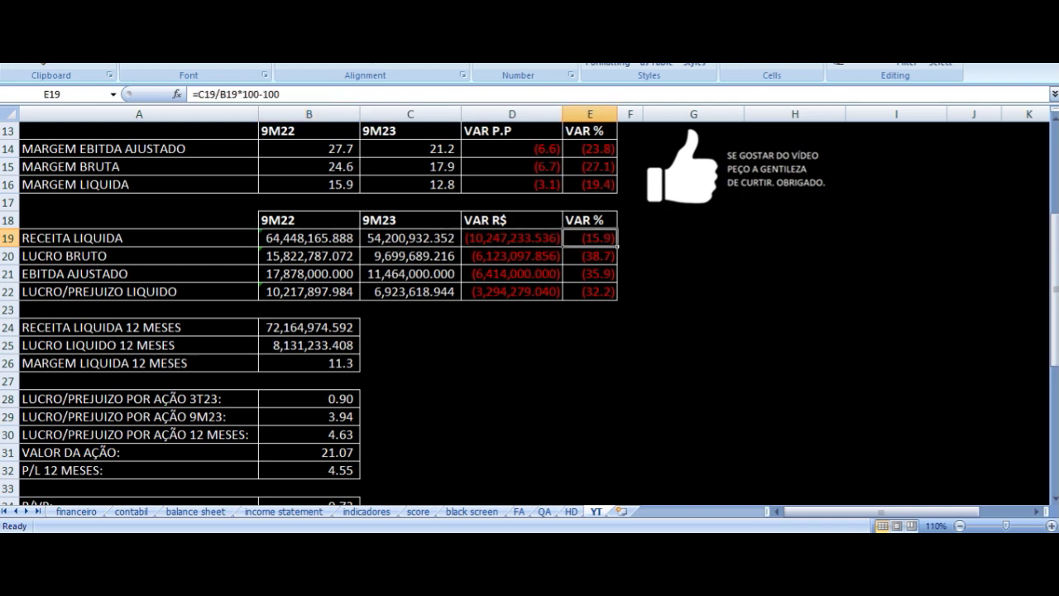
Review the gross profit (LUCRO BRUTO) for 9M22 and 9M23 and its percentage variation.
key("Down")
key("Left")
key("Left")
key("Left")
key("Left")
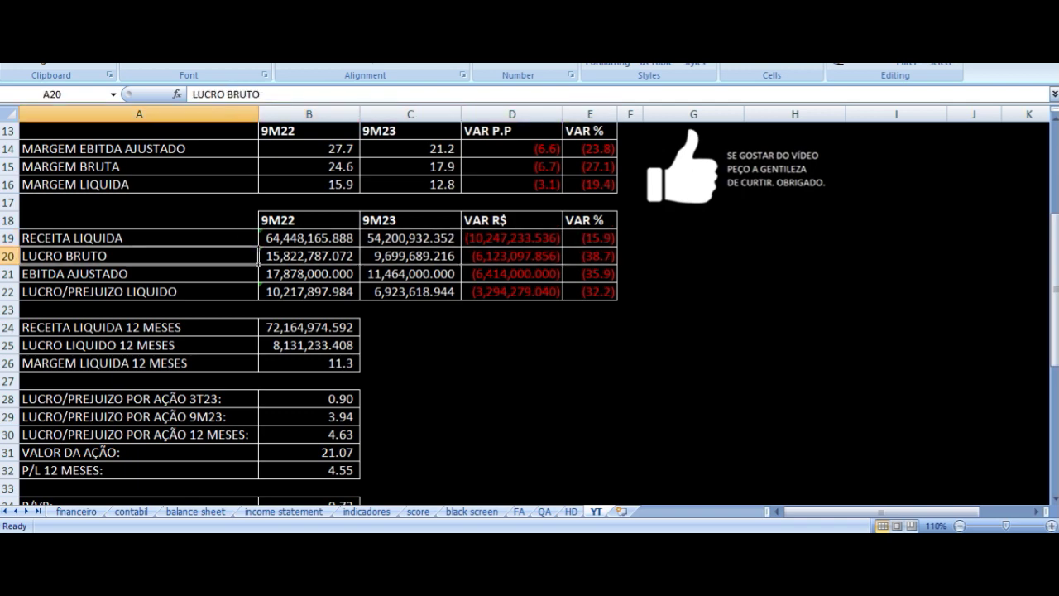
key("Right")
key("Right")
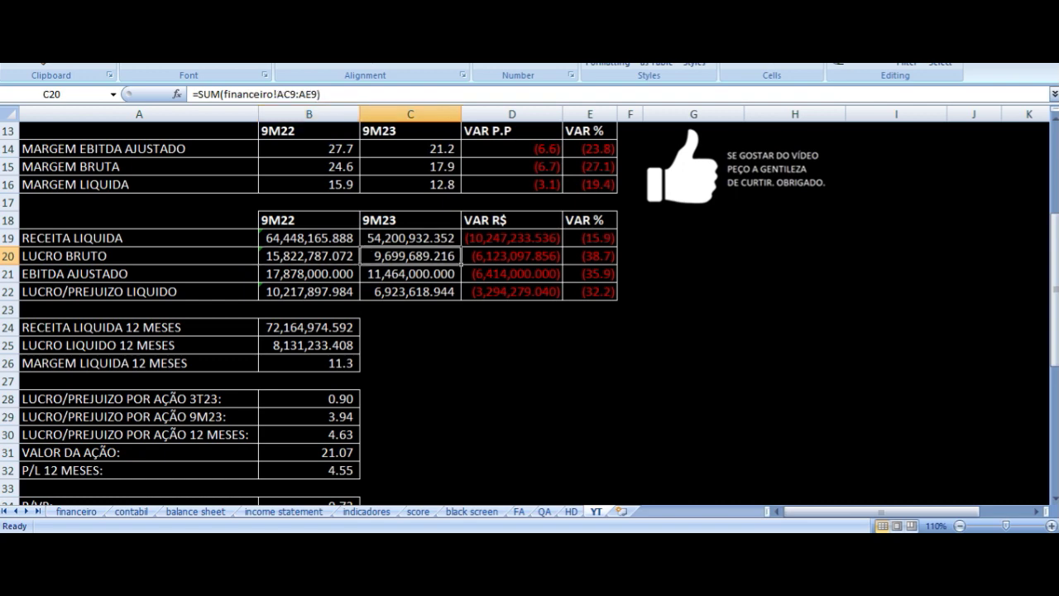
key("Right")
key("Right")
Review the adjusted EBITDA (EBITDA AJUSTADO) for 9M22 and 9M23 and its percentage variation.
key("Down")
key("Left")
key("Left")
key("Left")
key("Left")
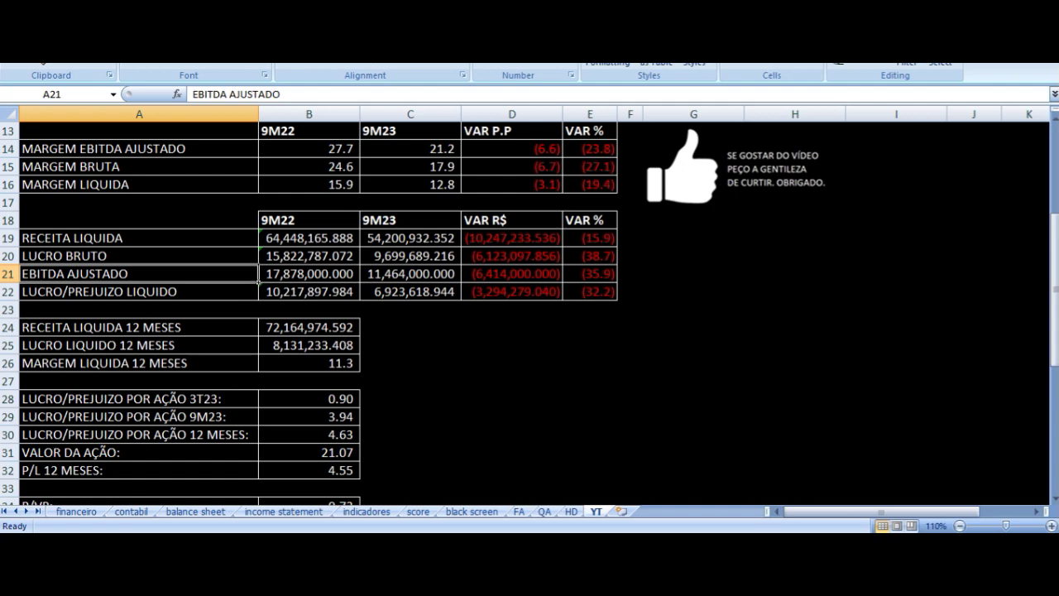
key("Right")
key("Right")
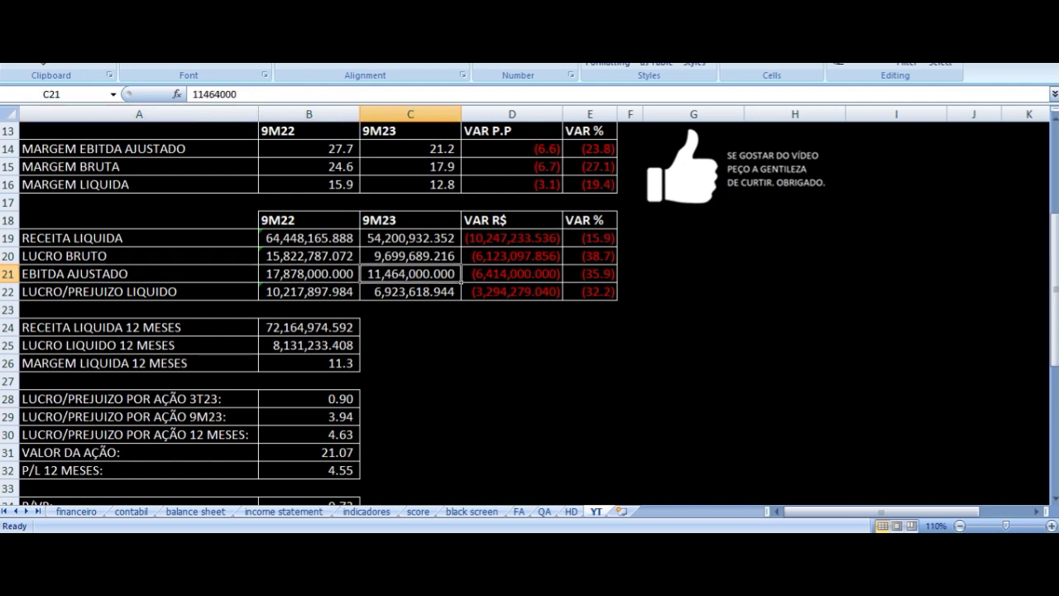
key("Right")
key("Right")
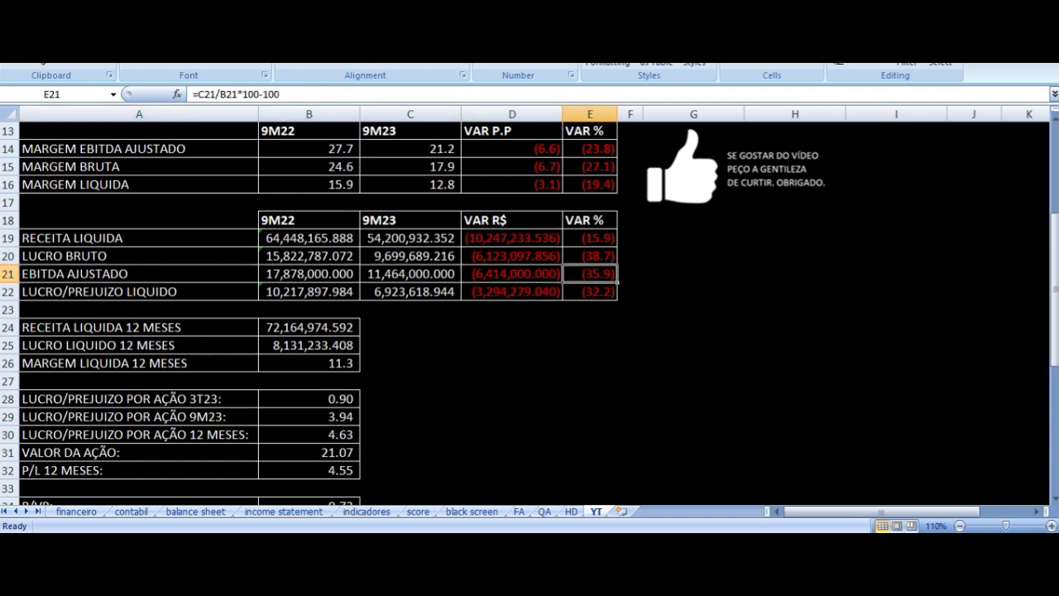
Review the net profit or loss (LUCRO/PREJUIZO LIQUIDO) for 9M22 and 9M23 and its percentage variation.
key("Down")
key("Left")
key("Left")
key("Left")
key("Left")
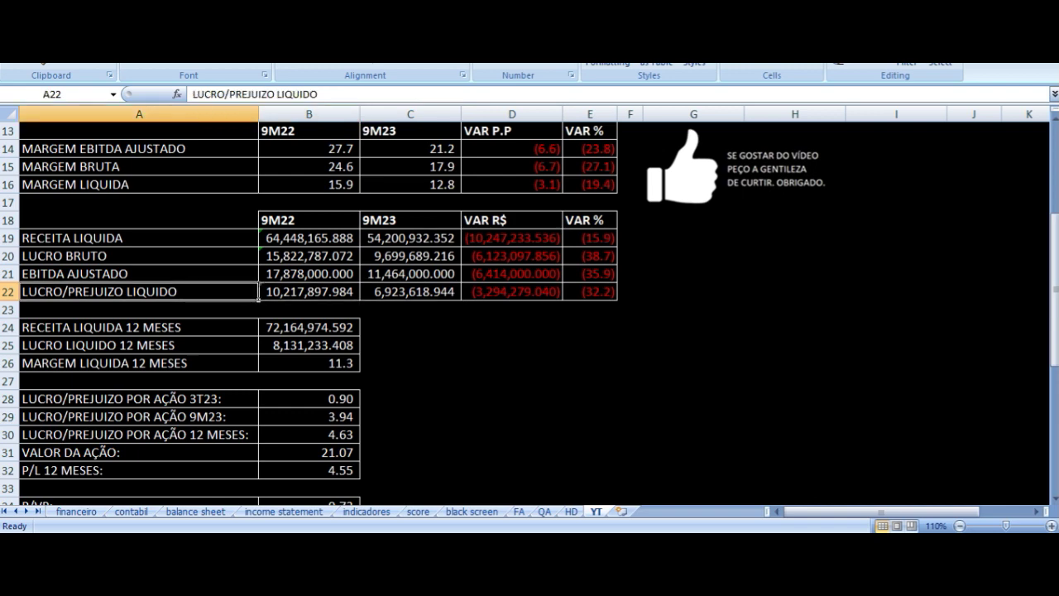
key("Right")
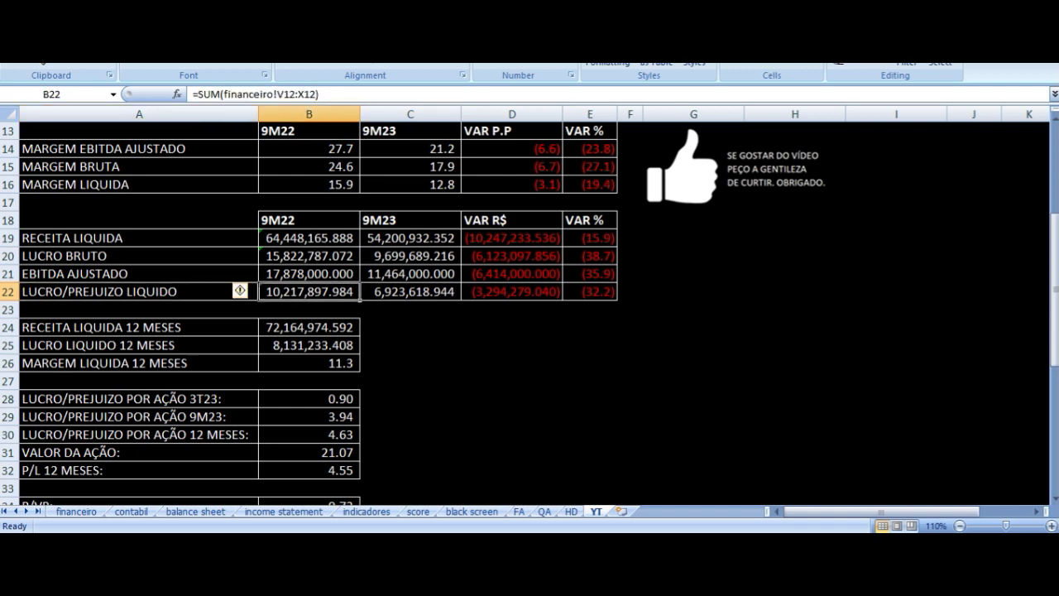
key("Right")
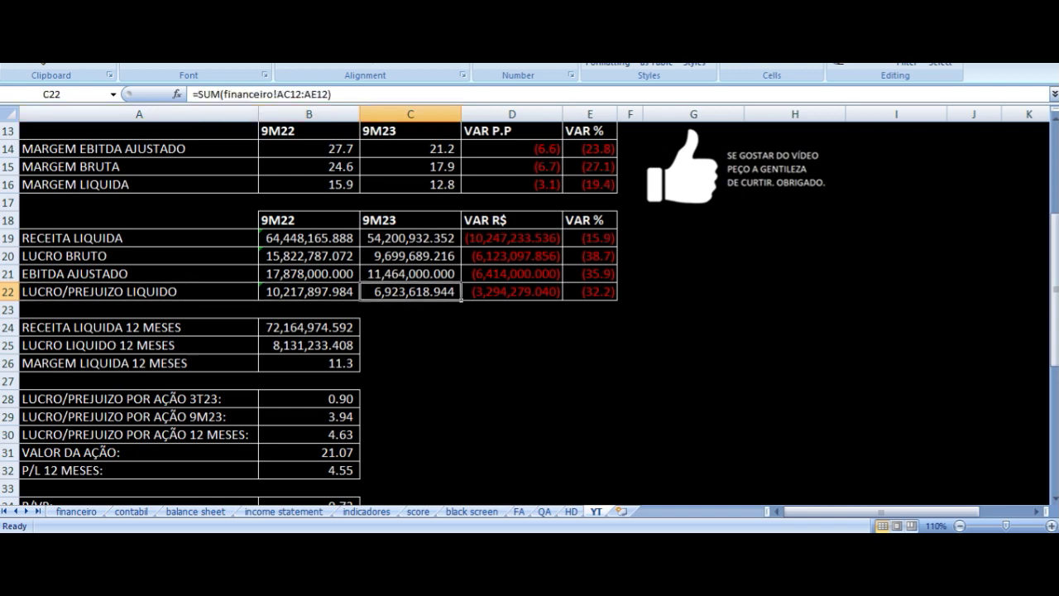
key("Right")
key("Right")
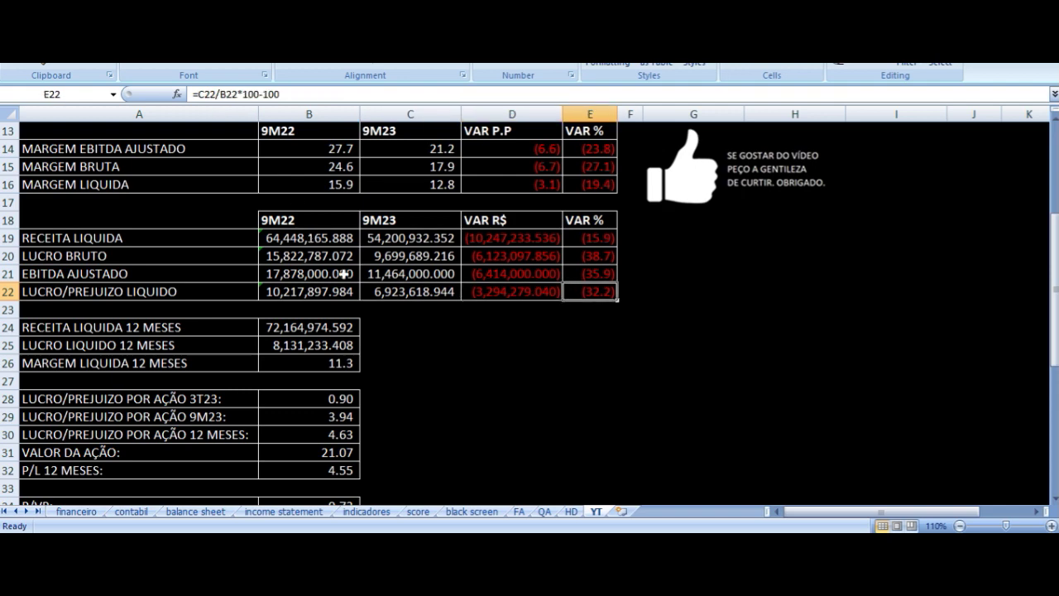
Compare the 9M22 and 9M23 net profit or loss figures with the 3T23 net result in the quarterly table.
scroll(426, 364, "up", 4)
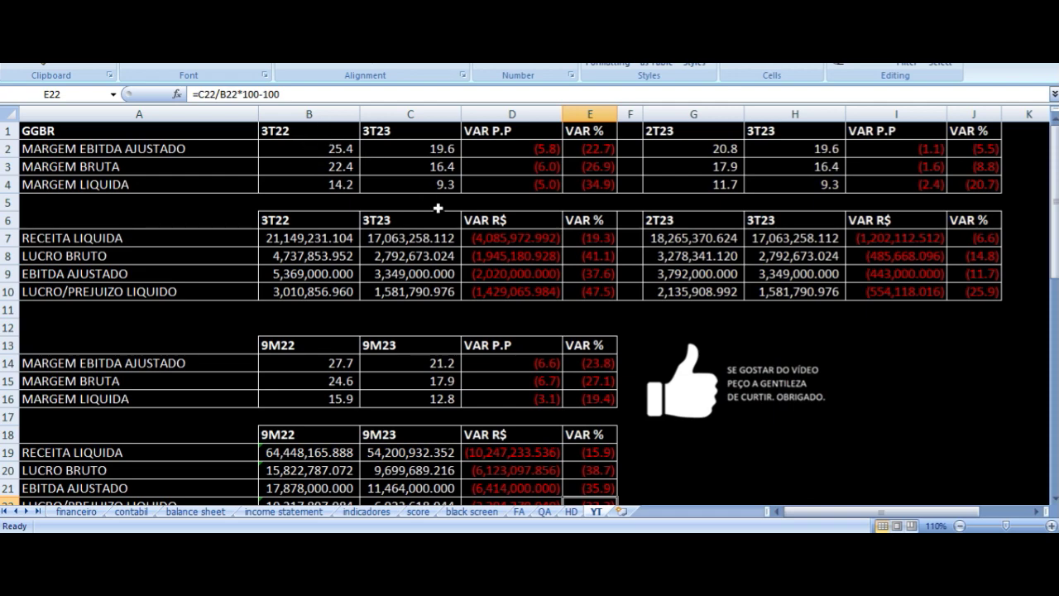
scroll(445, 306, "down", 5)
scroll(382, 374, "up", 2)
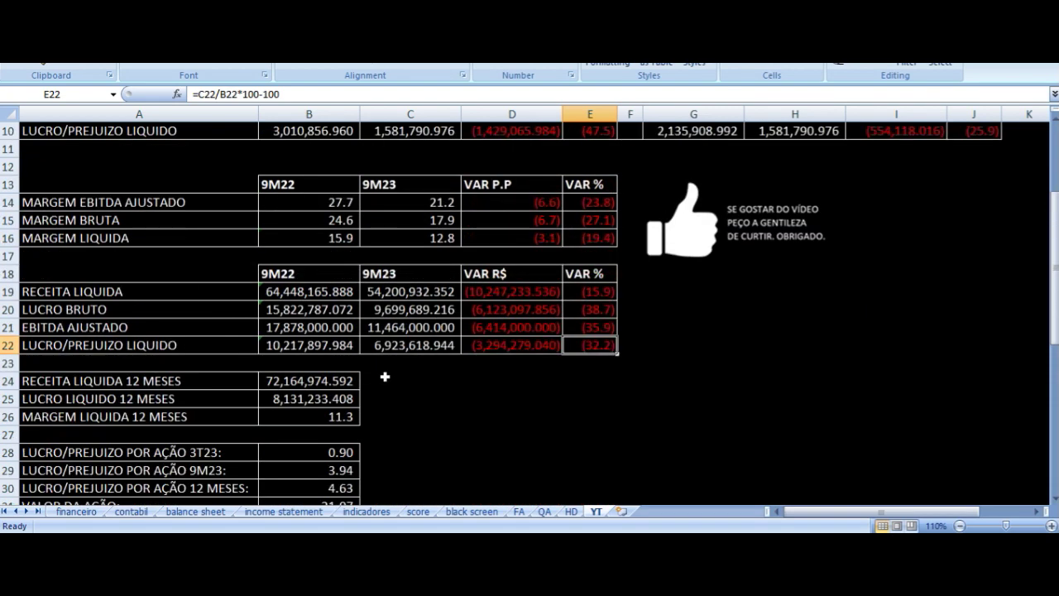
left_click(308, 345)
left_click_drag(308, 345, 371, 346)
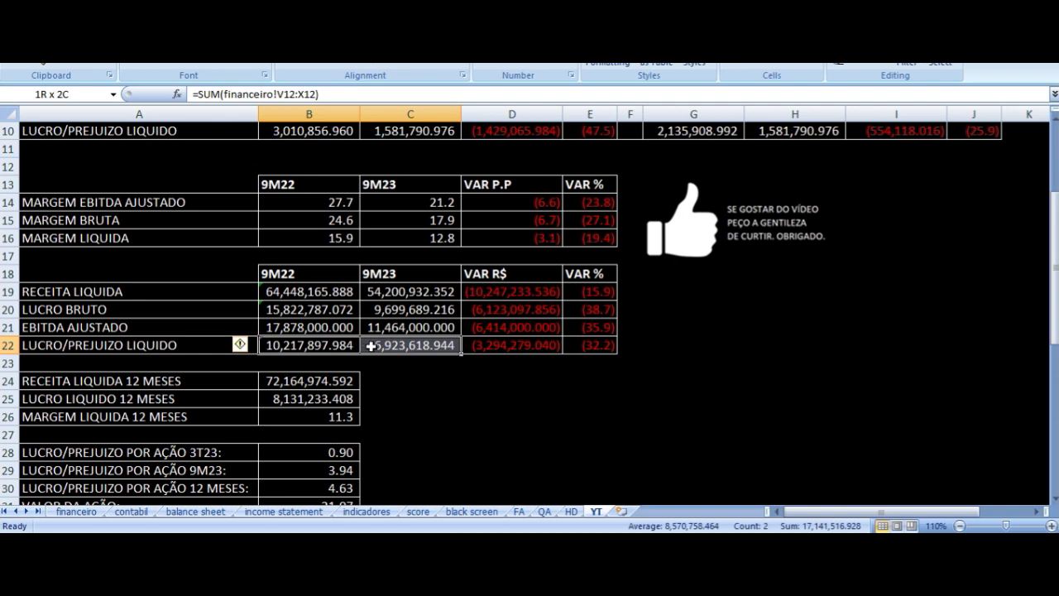
scroll(475, 429, "up", 3)
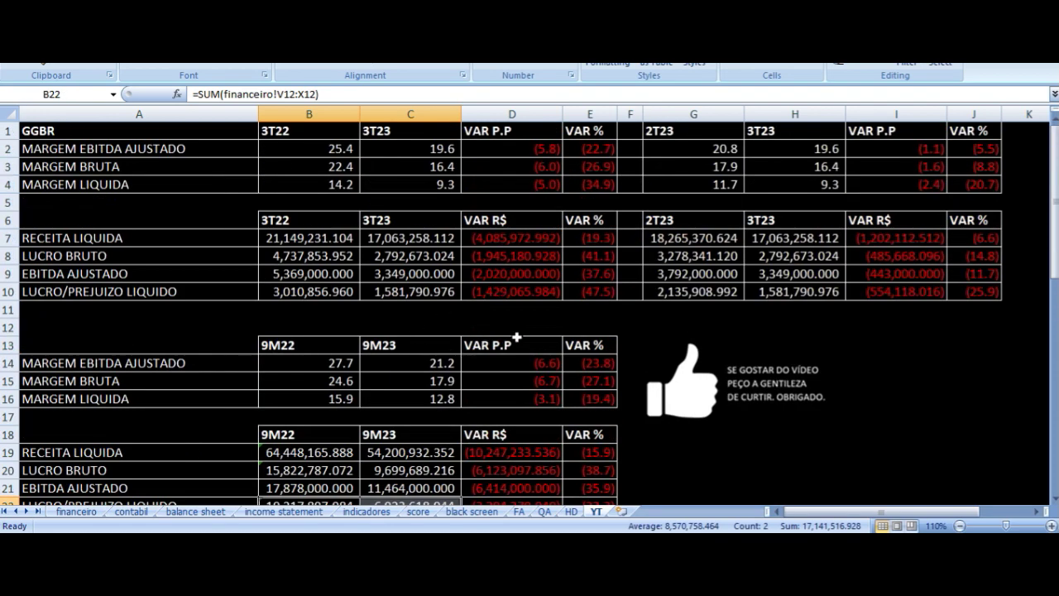
left_click(788, 294)
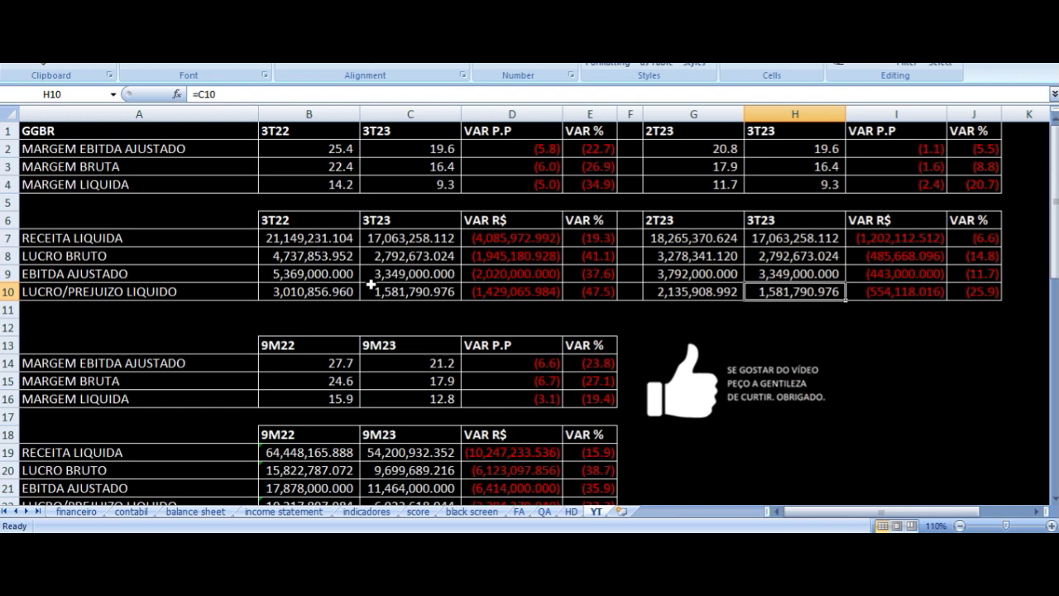
Review the 12-month net revenue, net profit and net margin (MARGEM LIQUIDA 12 MESES) figures.
scroll(371, 285, "down", 4)
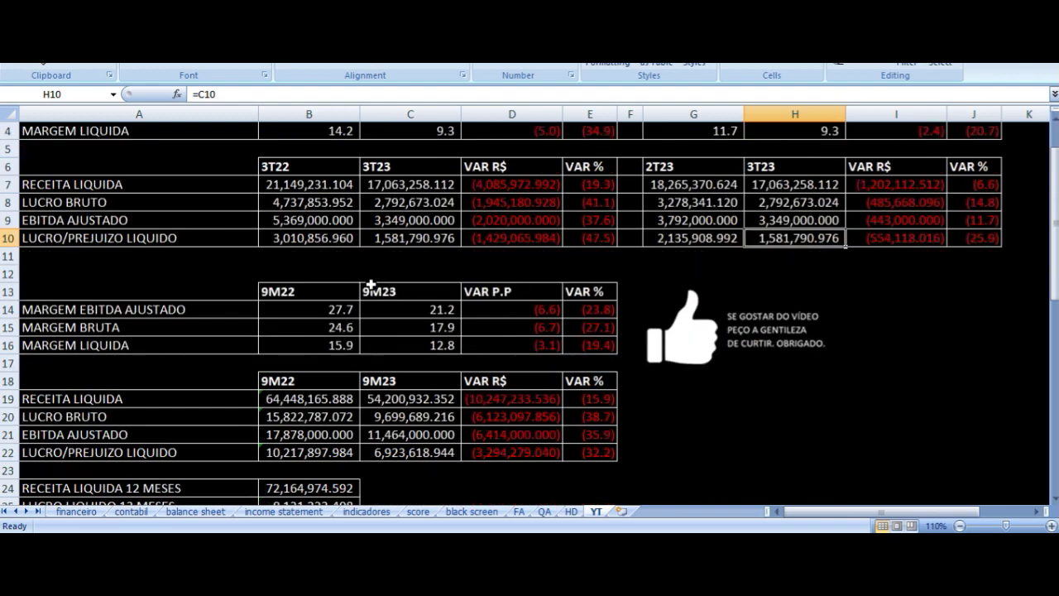
scroll(371, 285, "down", 1)
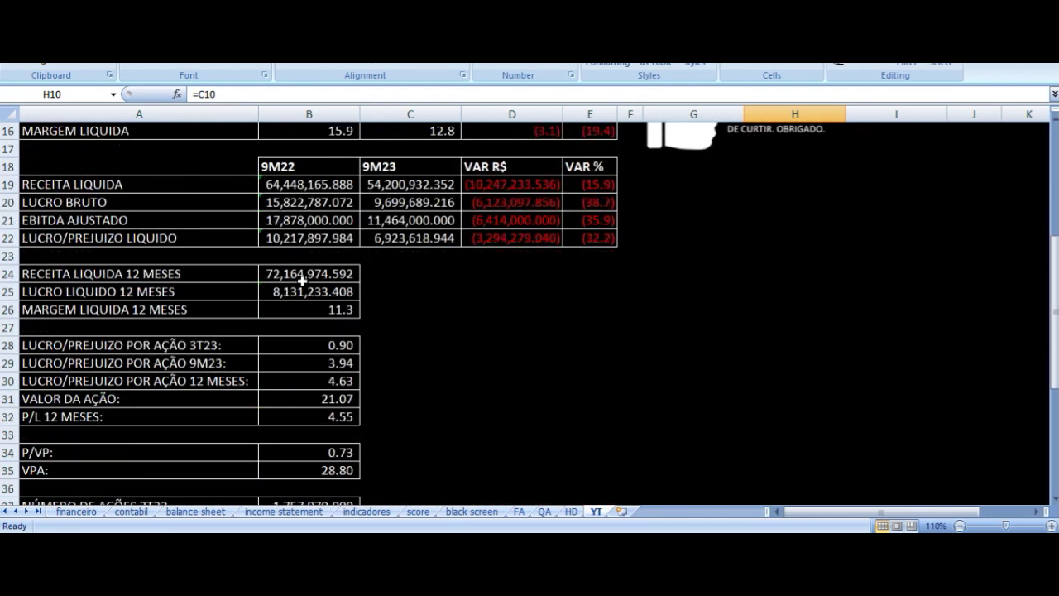
left_click(147, 276)
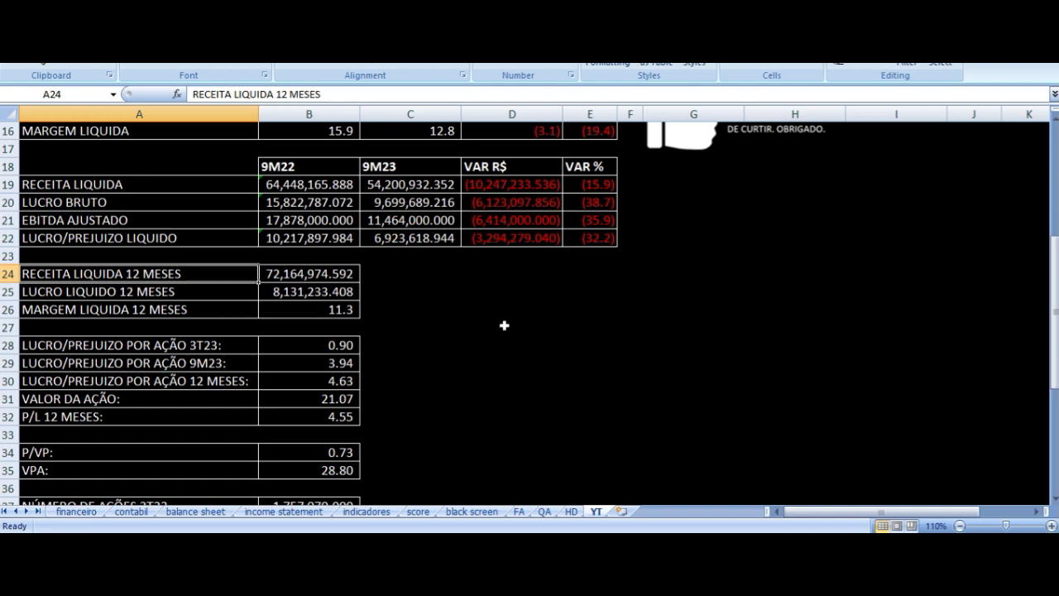
key("Tab")
key("Return")
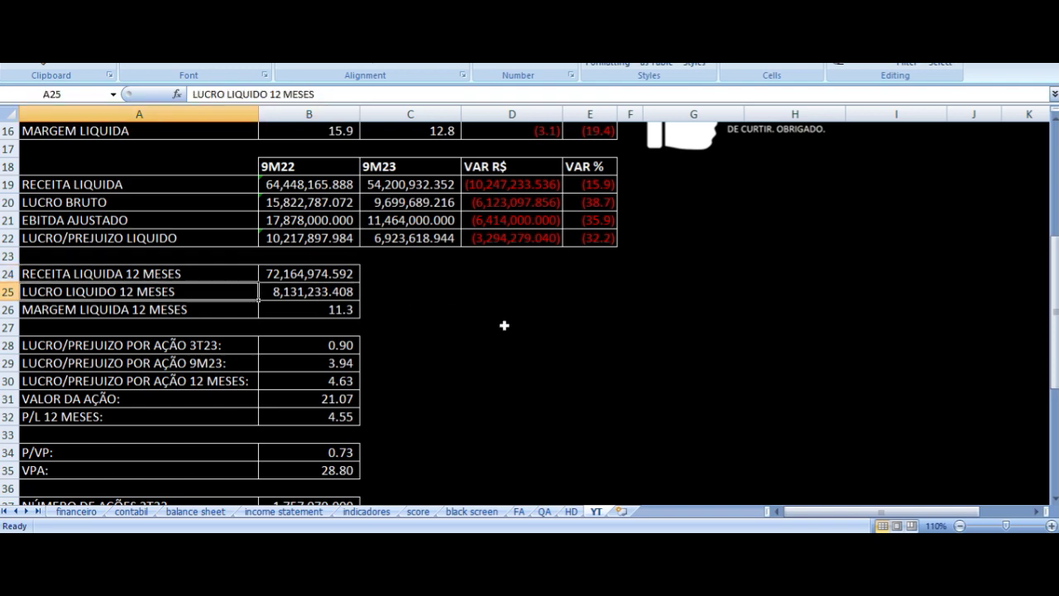
key("Tab")
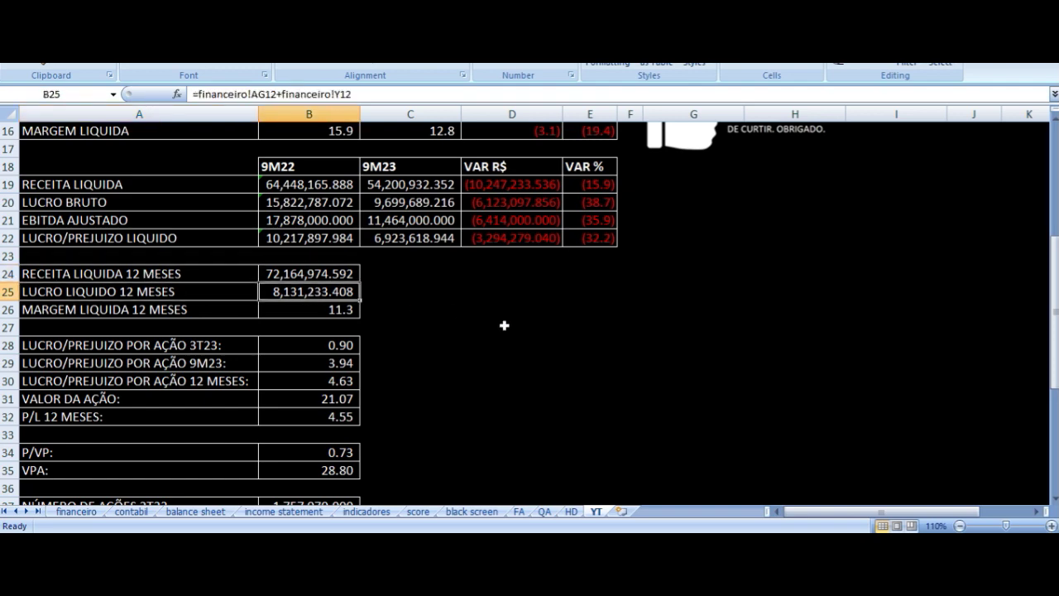
key("Down")
key("Left")
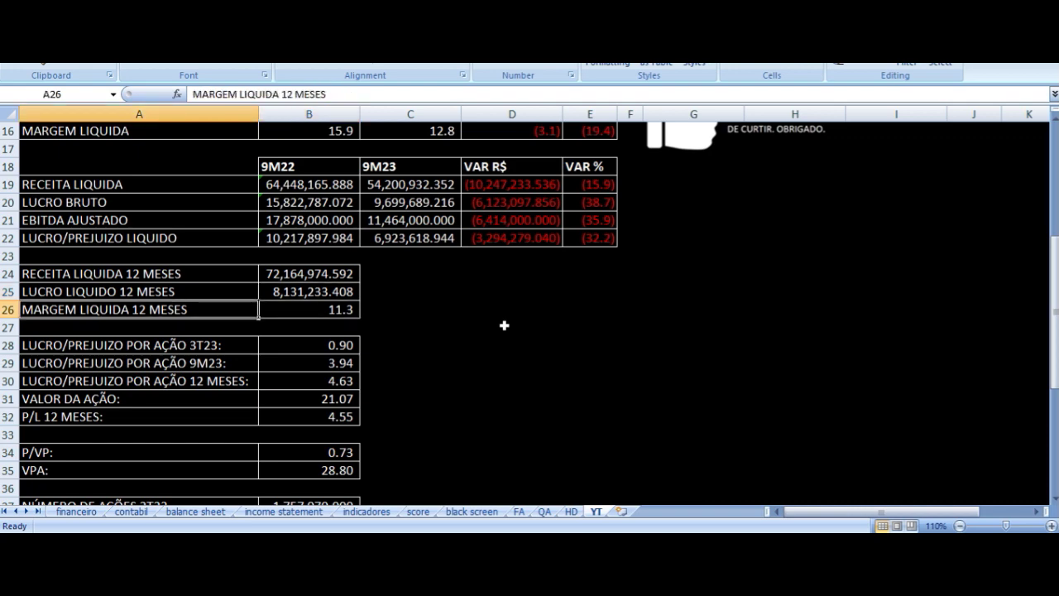
key("Tab")
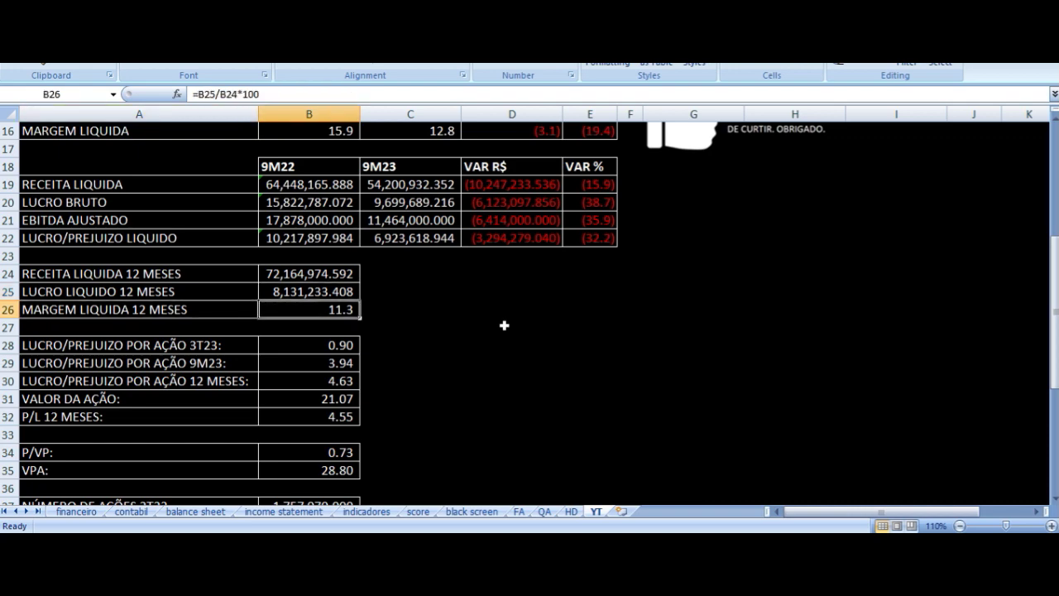
Review the profit or loss per share (LUCRO/PREJUIZO POR AÇÃO) for 3T23, 9M23 and 12 months.
key("Down")
key("Down")
key("Left")
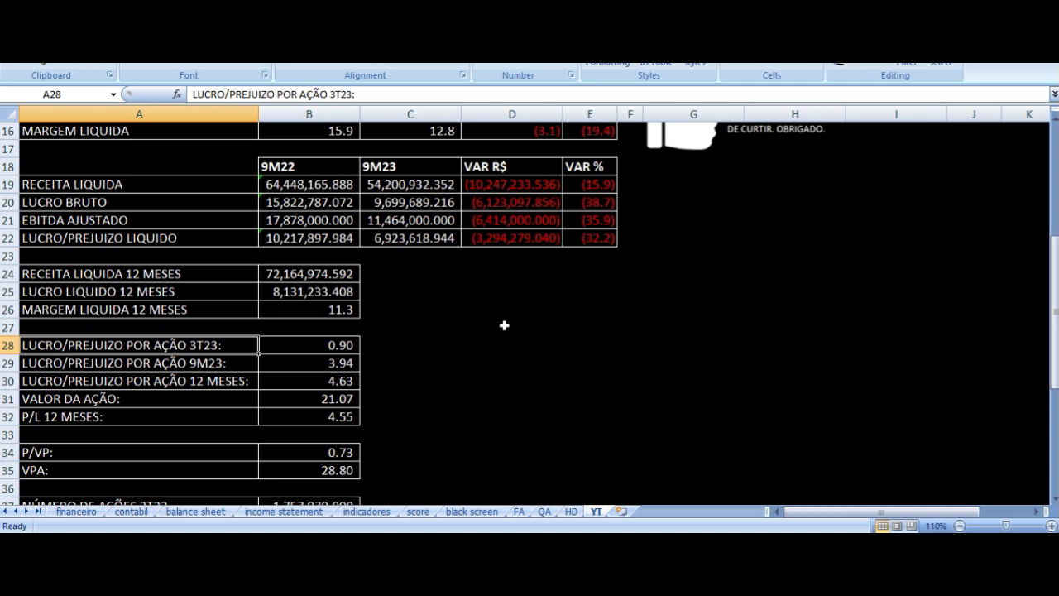
key("Right")
key("Down")
key("Left")
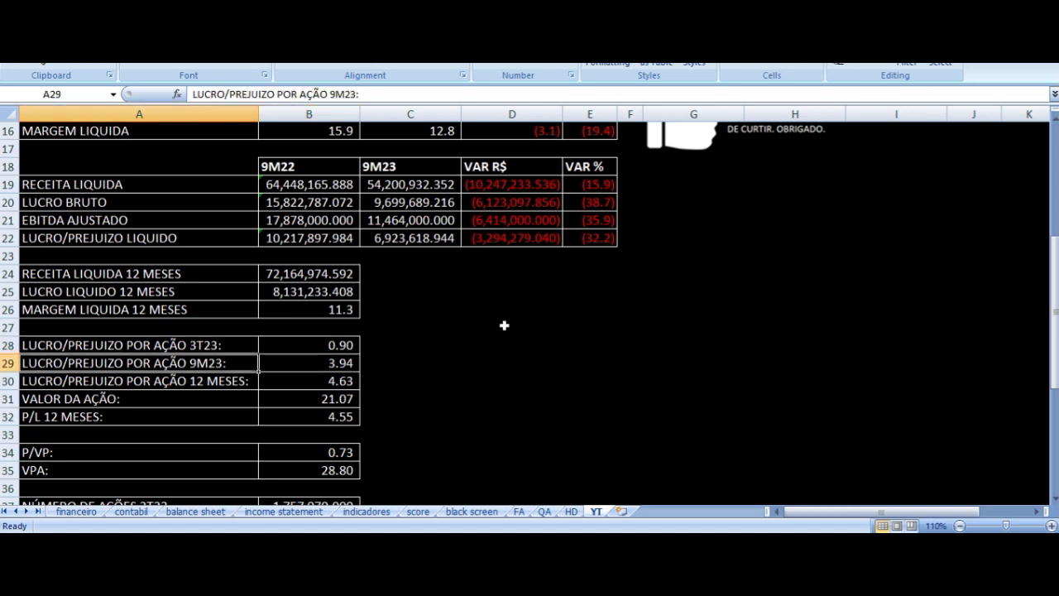
key("Right")
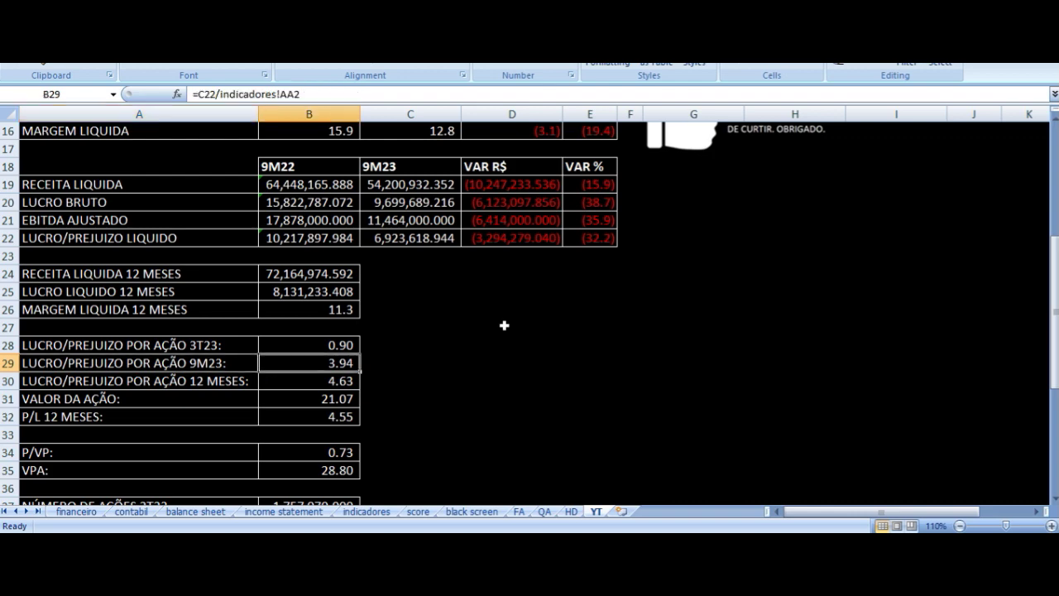
key("Down")
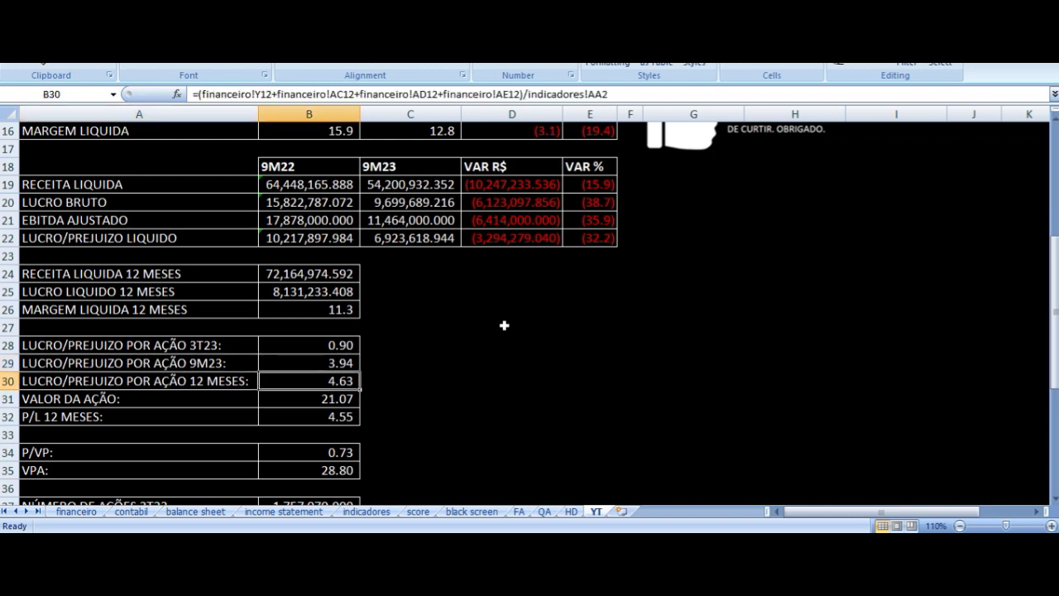
key("Left")
key("Right")
Review the share price (VALOR DA AÇÃO) and the 12-month price-to-earnings ratio (P/L 12 MESES).
key("Down")
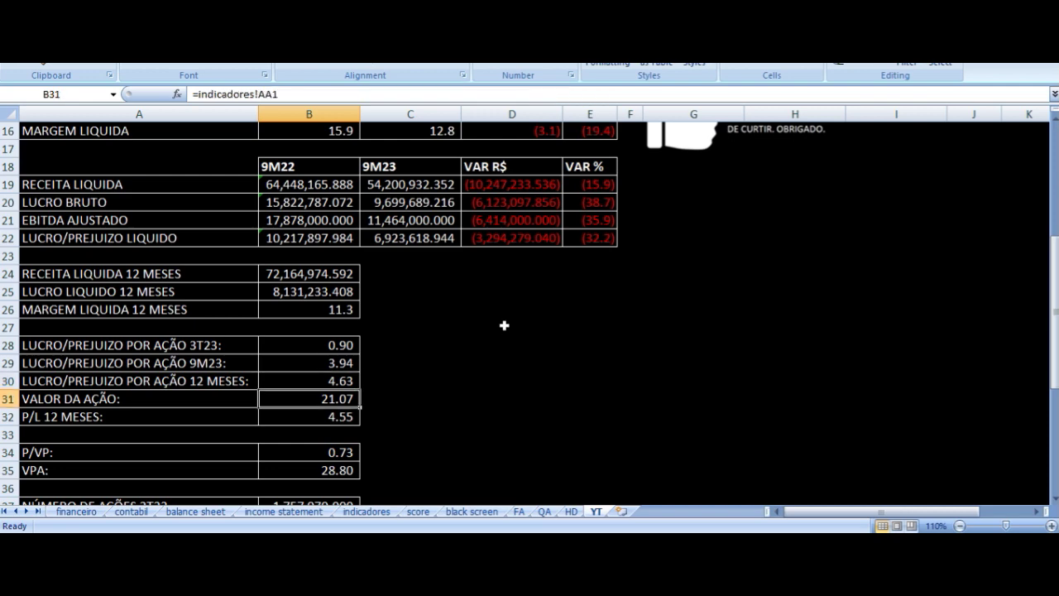
key("Left")
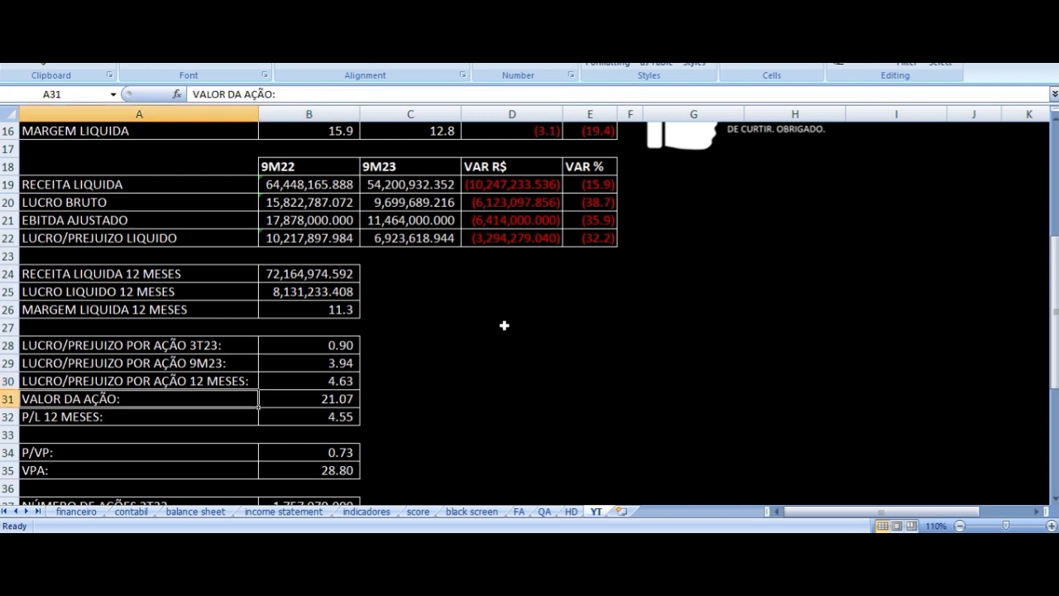
key("Right")
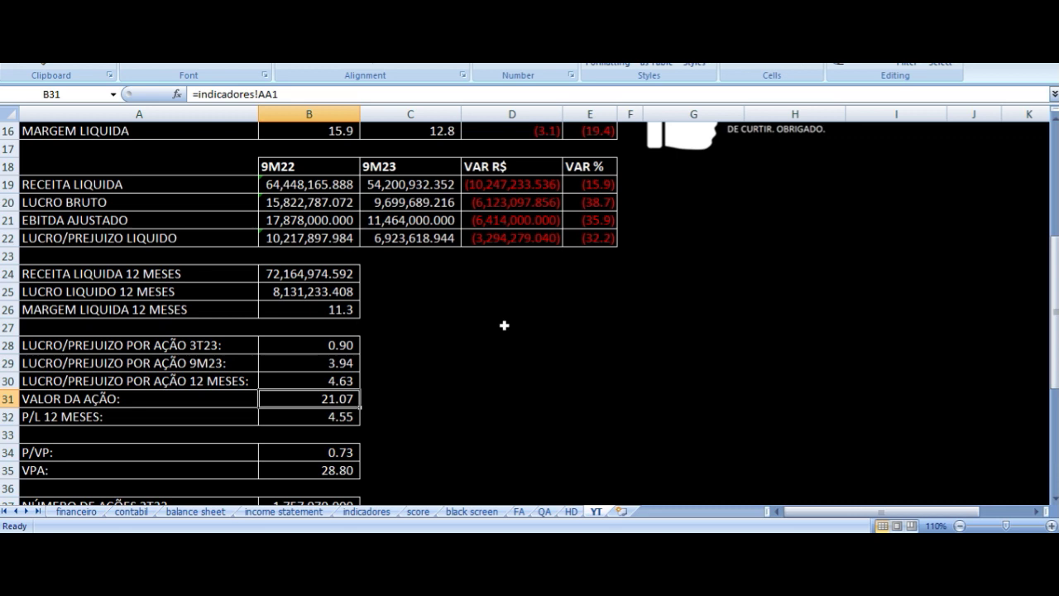
key("Down")
key("Left")
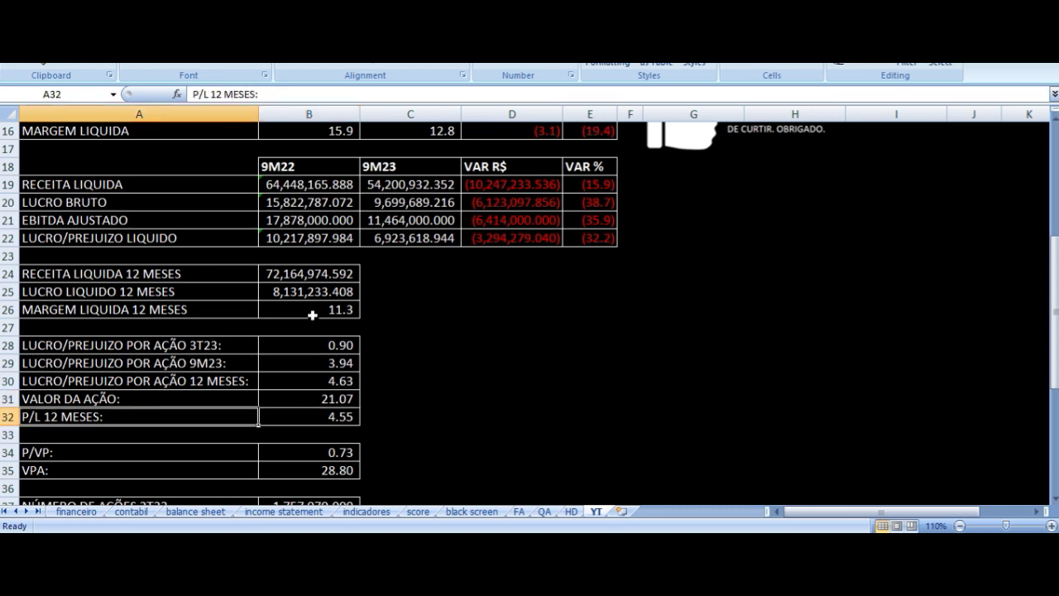
key("Right")
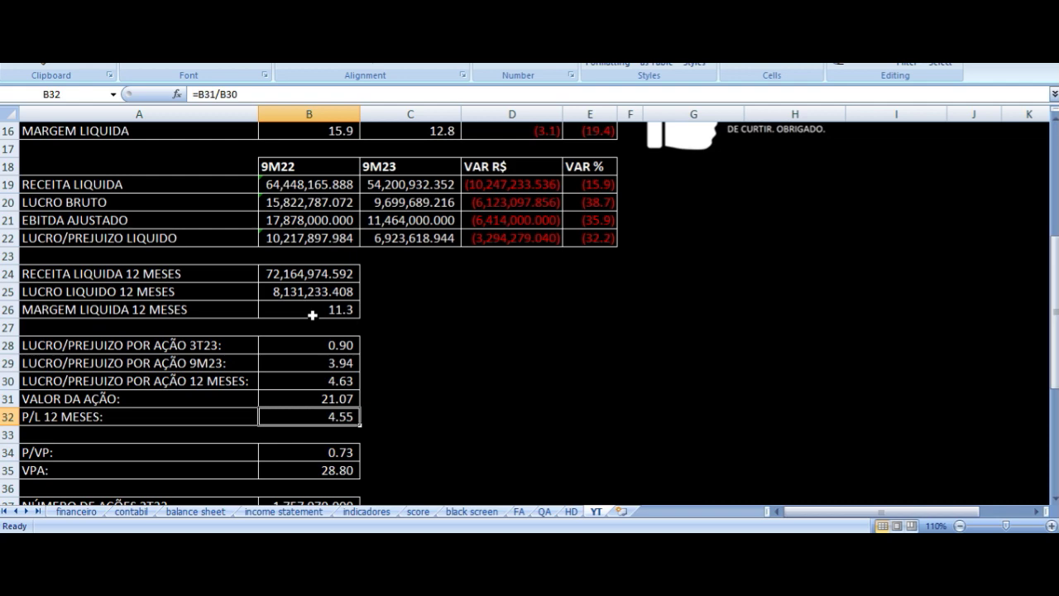
Review the book value per share (VPA) and the price-to-book ratio (P/VP).
scroll(327, 414, "down", 2)
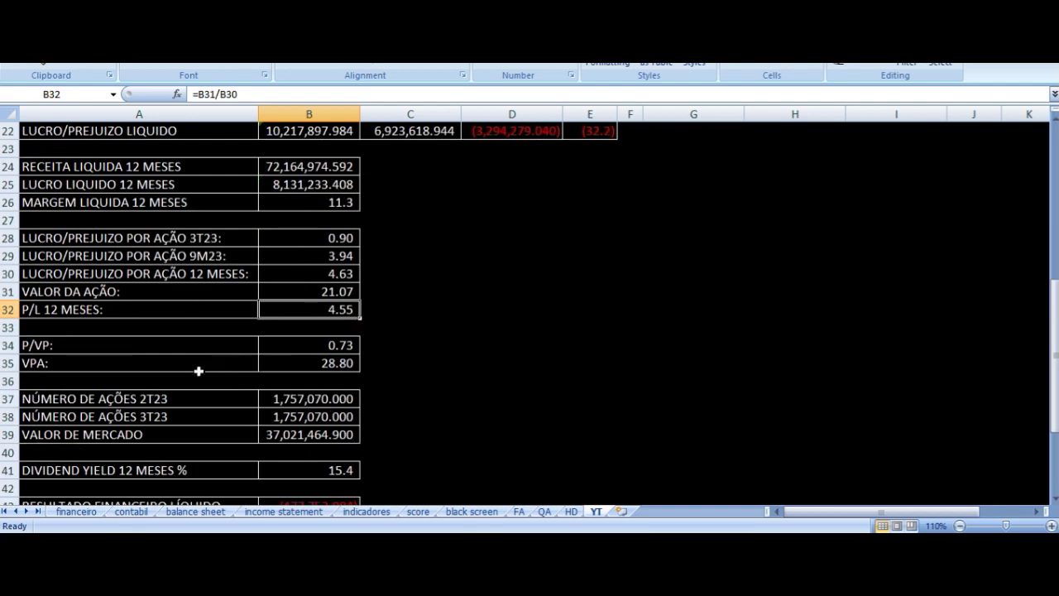
left_click(136, 361)
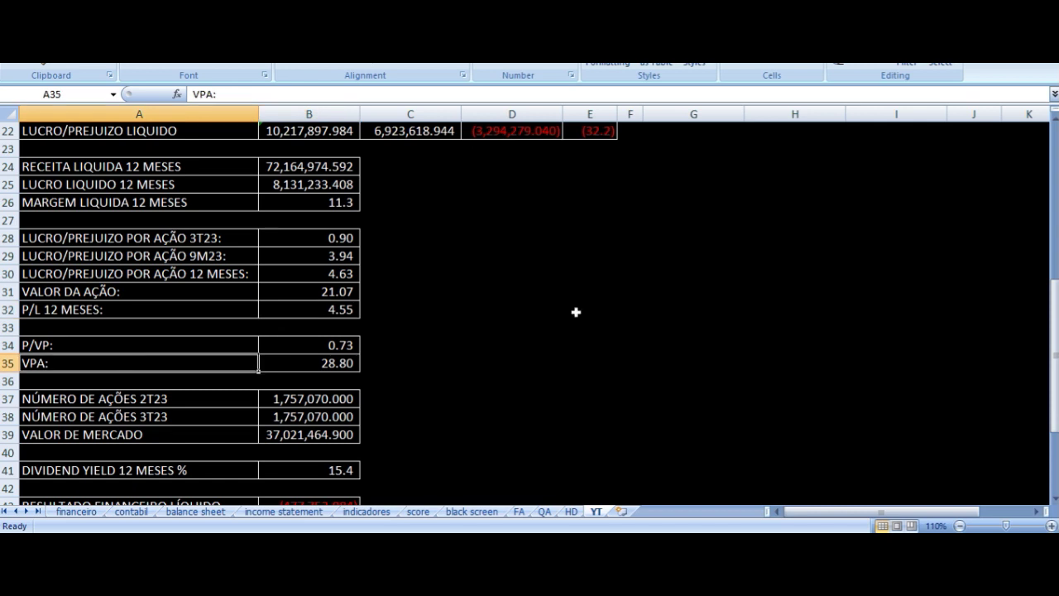
key("Right")
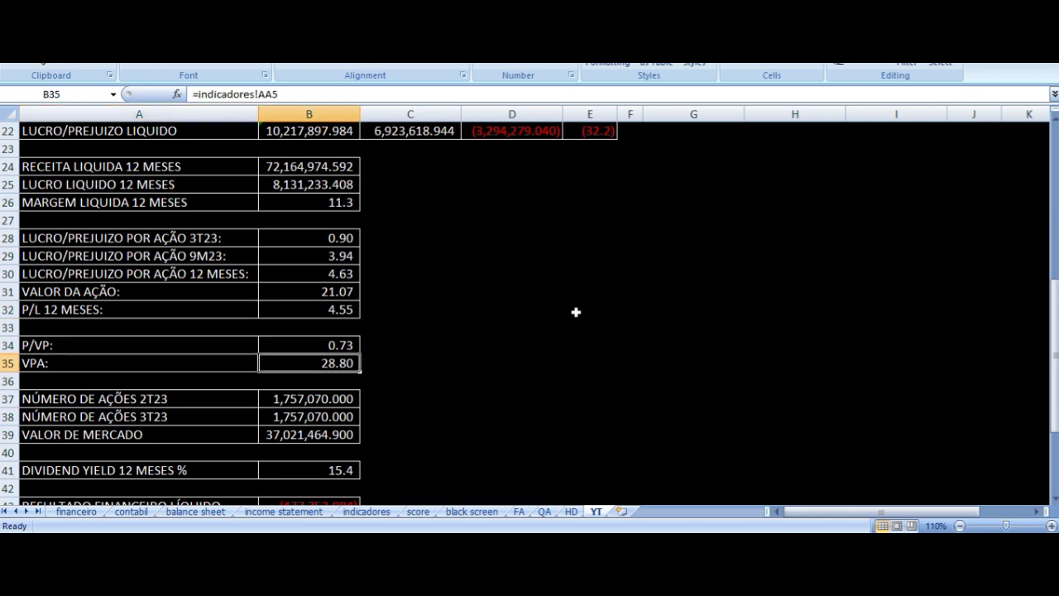
key("Up")
key("Left")
key("Right")
key("Right")
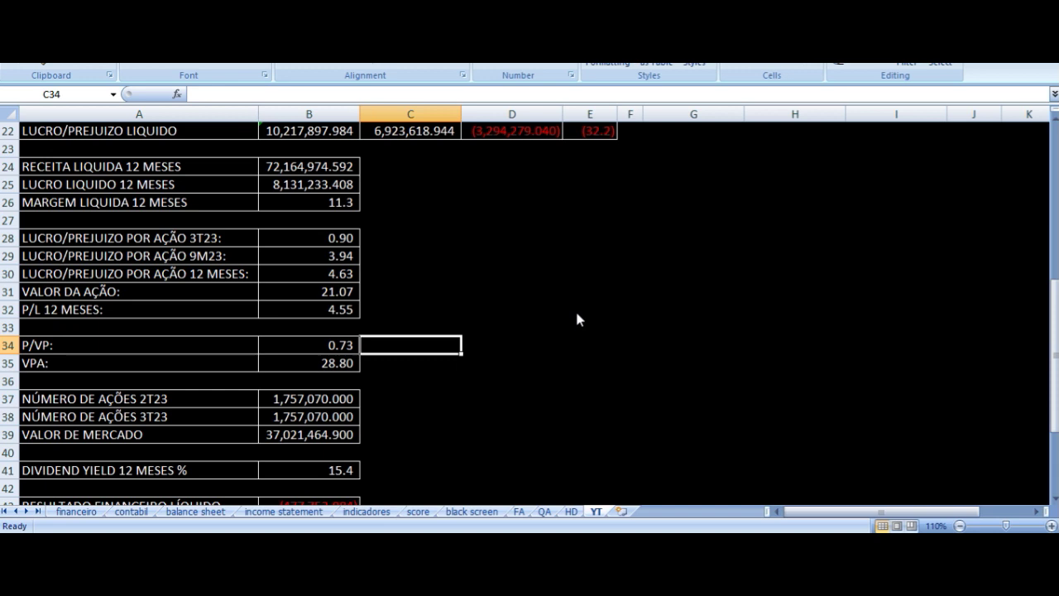
Compare the share price (VALOR DA AÇÃO) with the book value per share and return to the P/VP ratio.
key("Left")
key("Up")
key("Up")
key("Up")
key("Left")
key("Right")
key("Down")
key("Down")
key("Down")
key("Down")
key("Left")
key("Right")
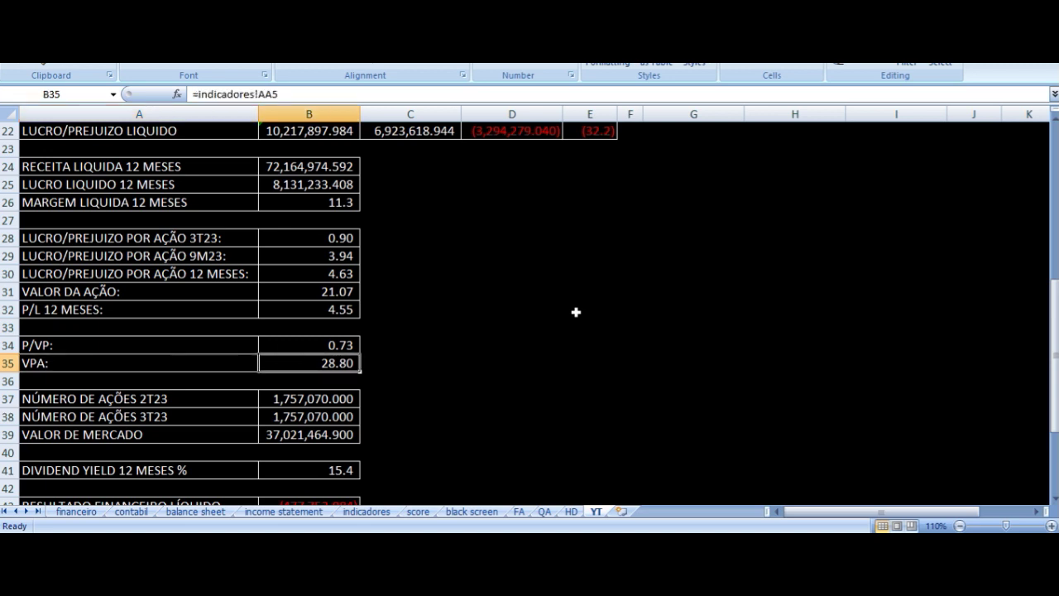
key("Up")
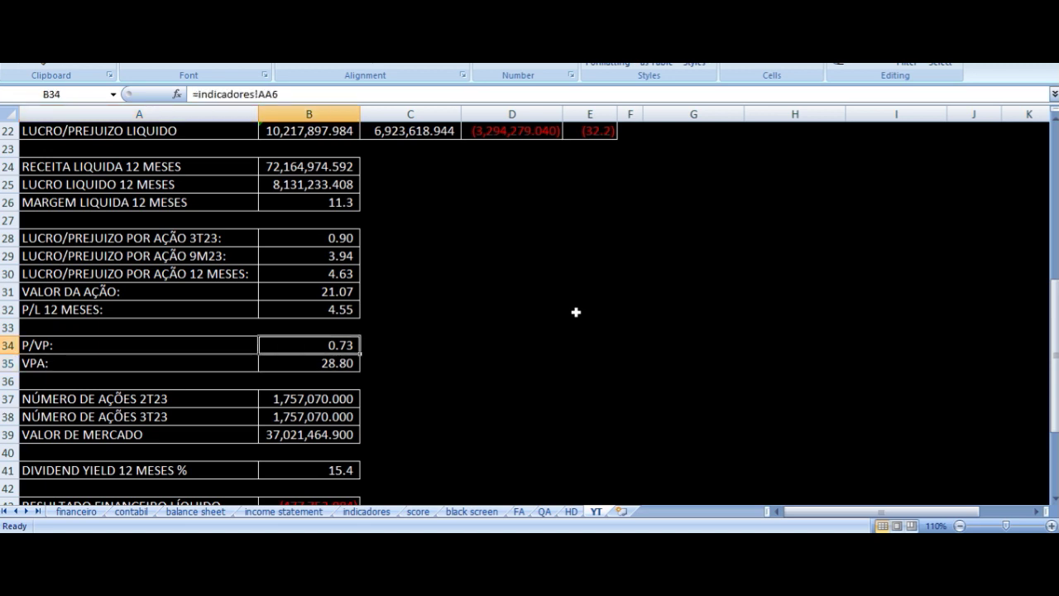
Review the number of shares (NÚMERO DE AÇÕES) in 2T23 and 3T23 and the market value (VALOR DE MERCADO).
key("Down")
key("Down")
key("Down")
key("Left")
key("Right")
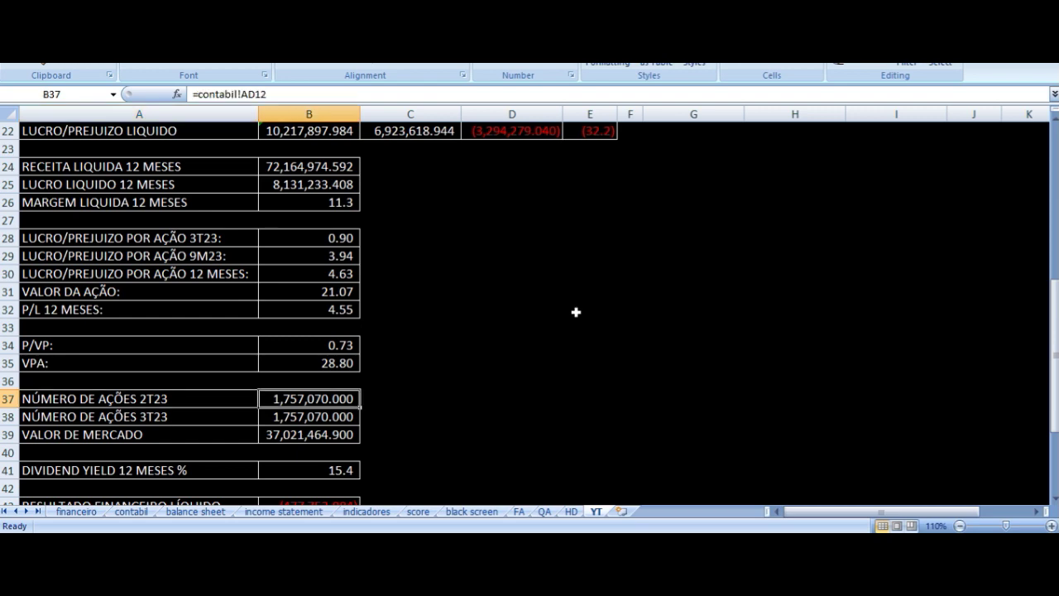
key("Left")
key("Down")
key("Right")
key("Down")
Review the 12-month dividend yield and the net financial result (RESULTADO FINANCEIRO LÍQUIDO).
scroll(489, 326, "down", 3)
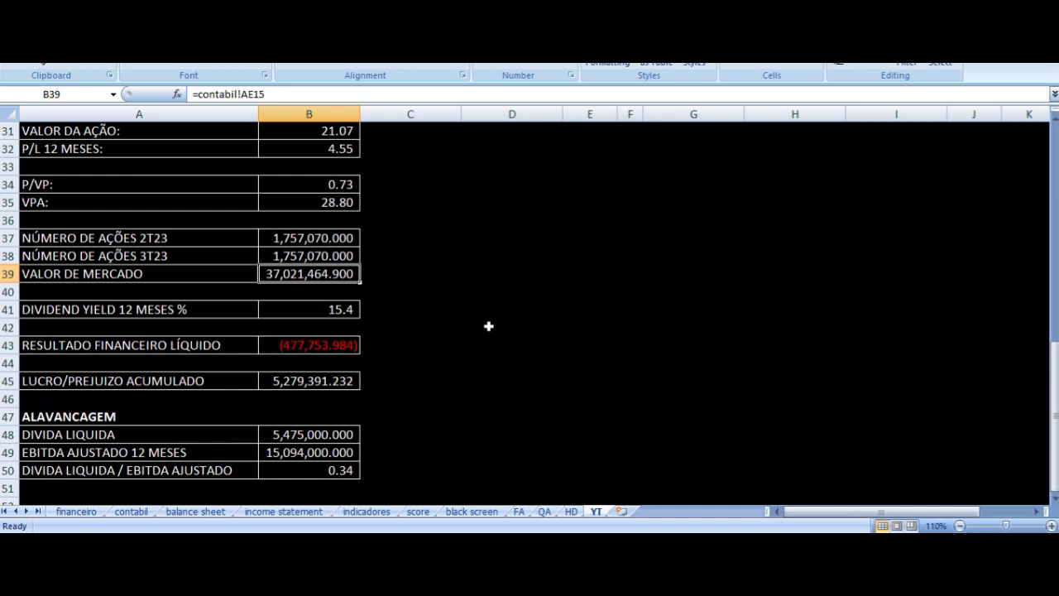
left_click(217, 312)
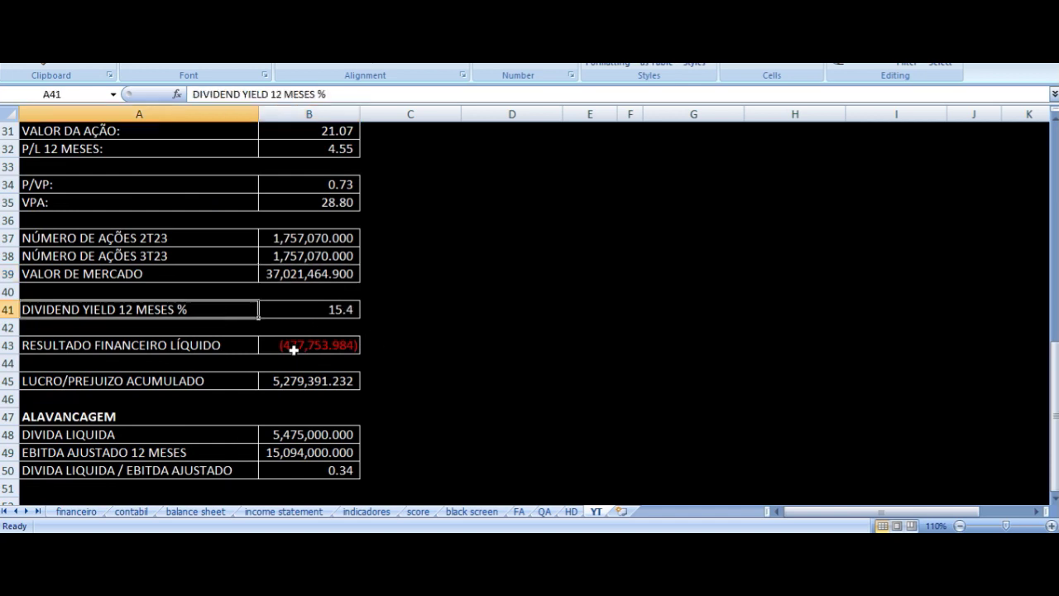
key("Right")
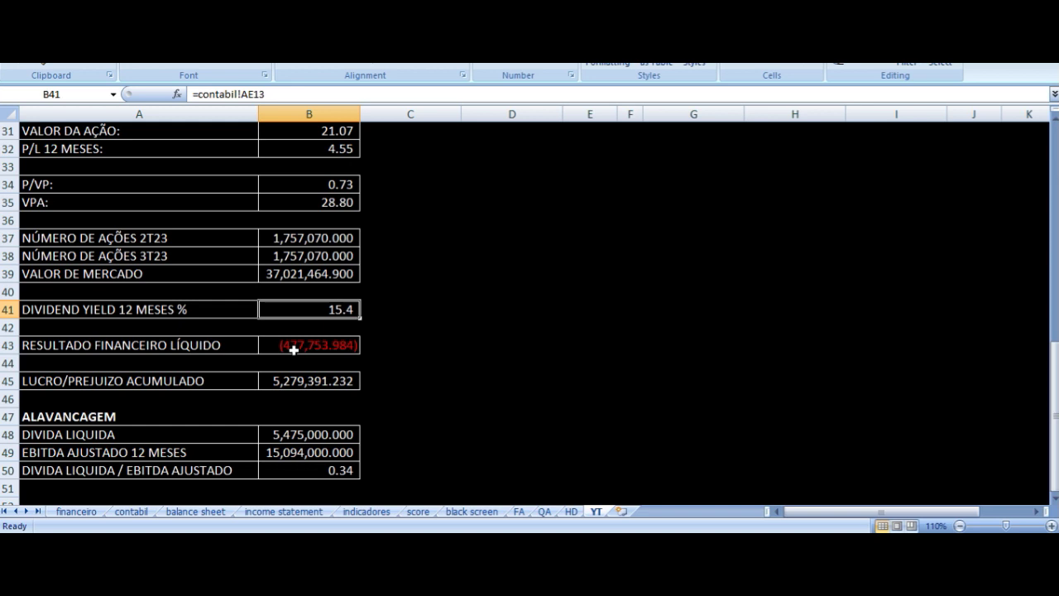
key("Down")
key("Left")
key("Down")
key("Right")
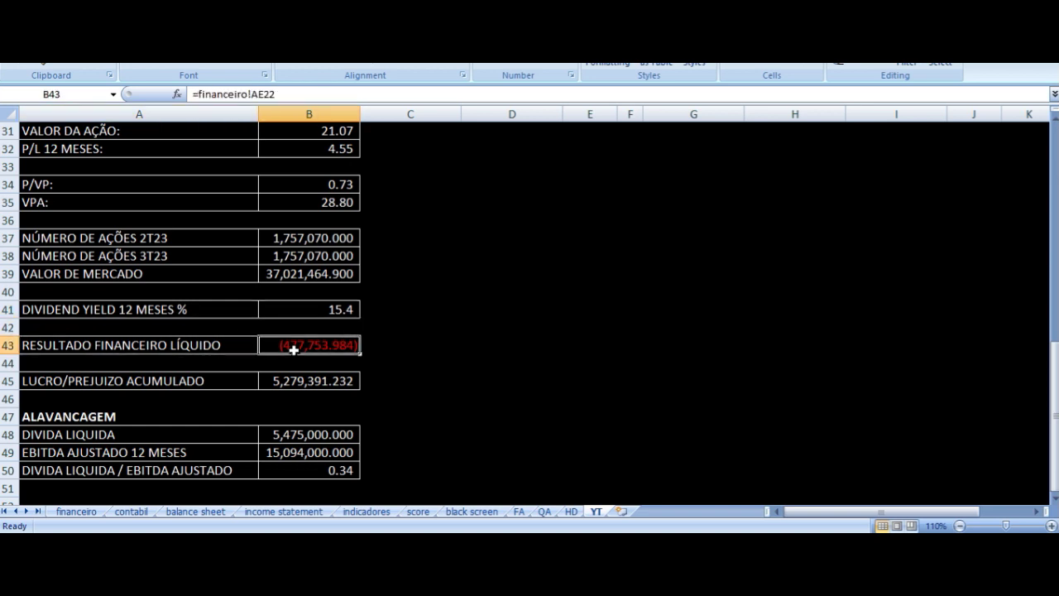
Review the accumulated profit or loss (LUCRO/PREJUIZO ACUMULADO).
key("Down")
key("Down")
key("Left")
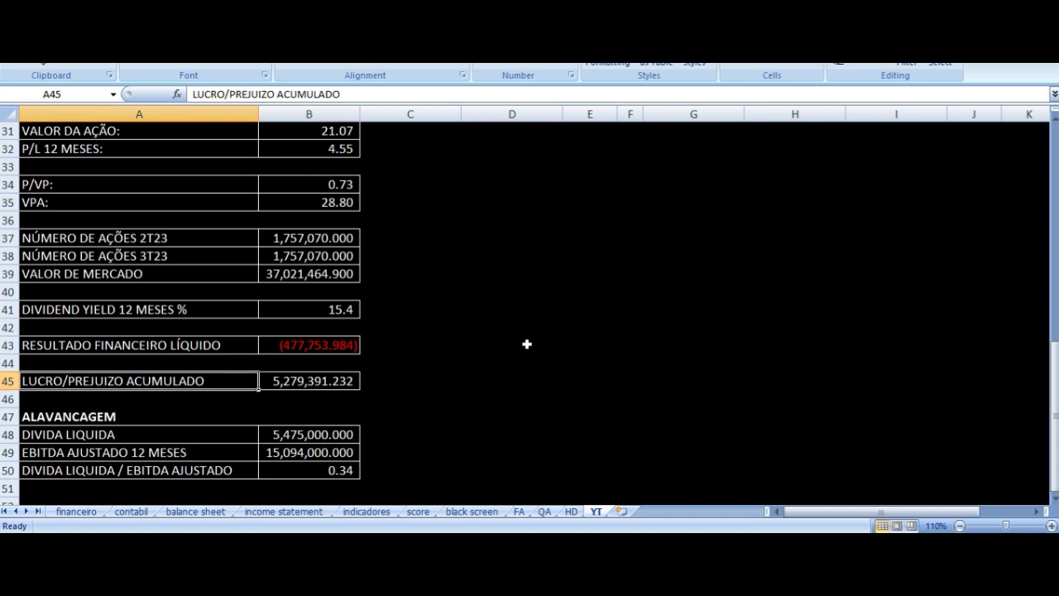
scroll(451, 326, "down", 2)
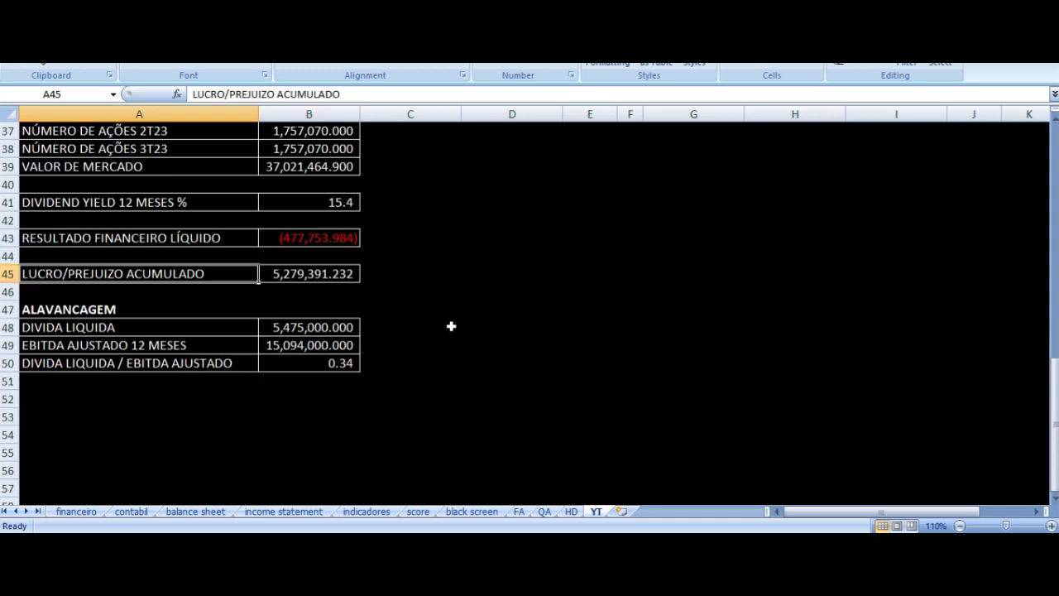
left_click(302, 275)
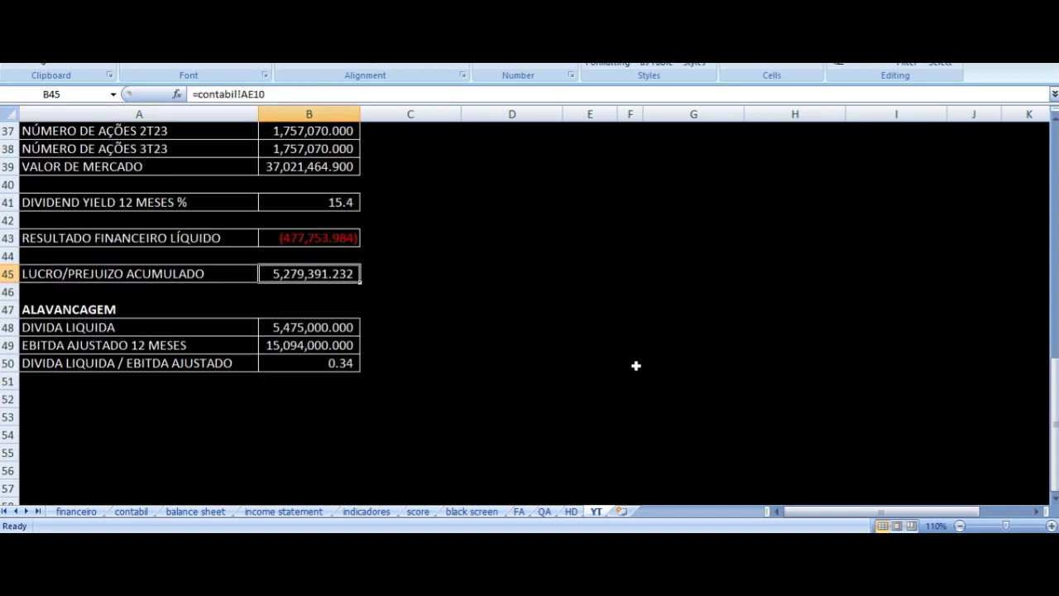
Review the net debt to adjusted EBITDA ratio (DIVIDA LIQUIDA / EBITDA AJUSTADO) in the ALAVANCAGEM section.
key("Down")
key("Down")
key("Down")
key("Down")
key("Down")
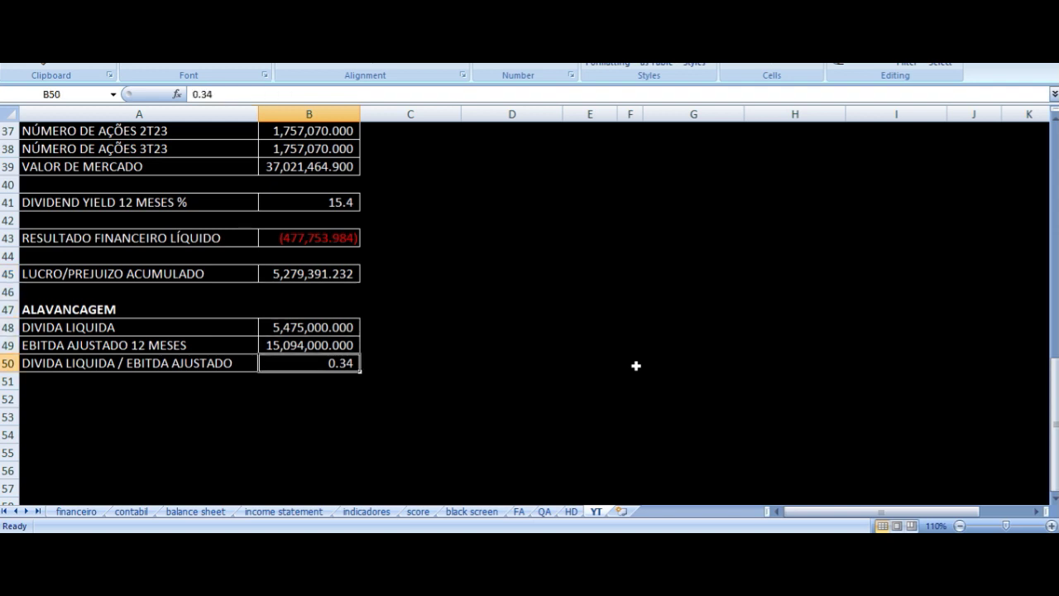
key("Left")
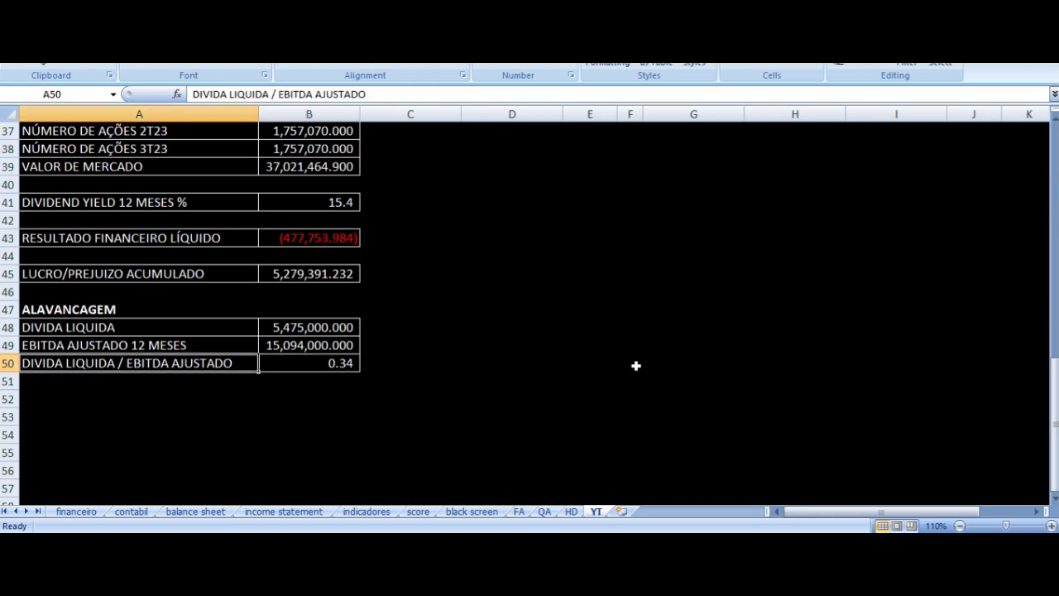
Review the net debt (DIVIDA LIQUIDA) and the 12-month adjusted EBITDA behind the leverage ratio.
key("Up")
key("Up")
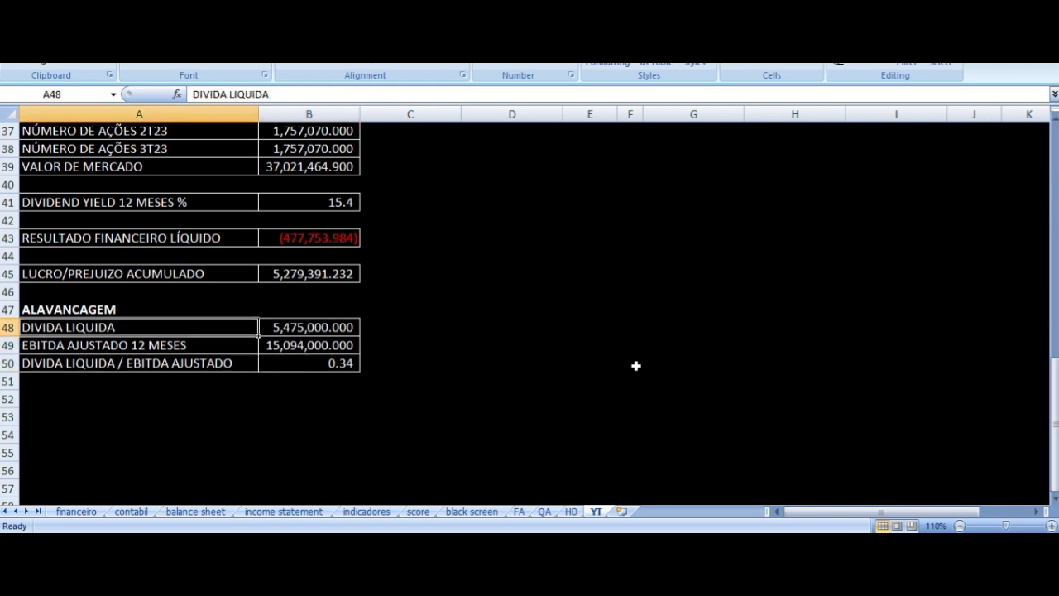
key("Right")
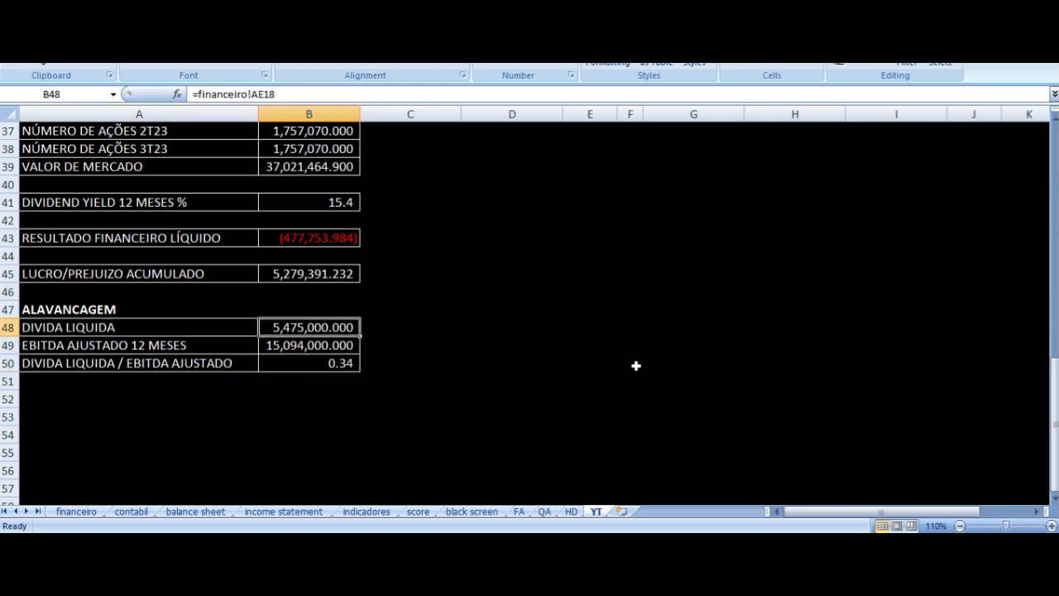
key("Down")
key("Left")
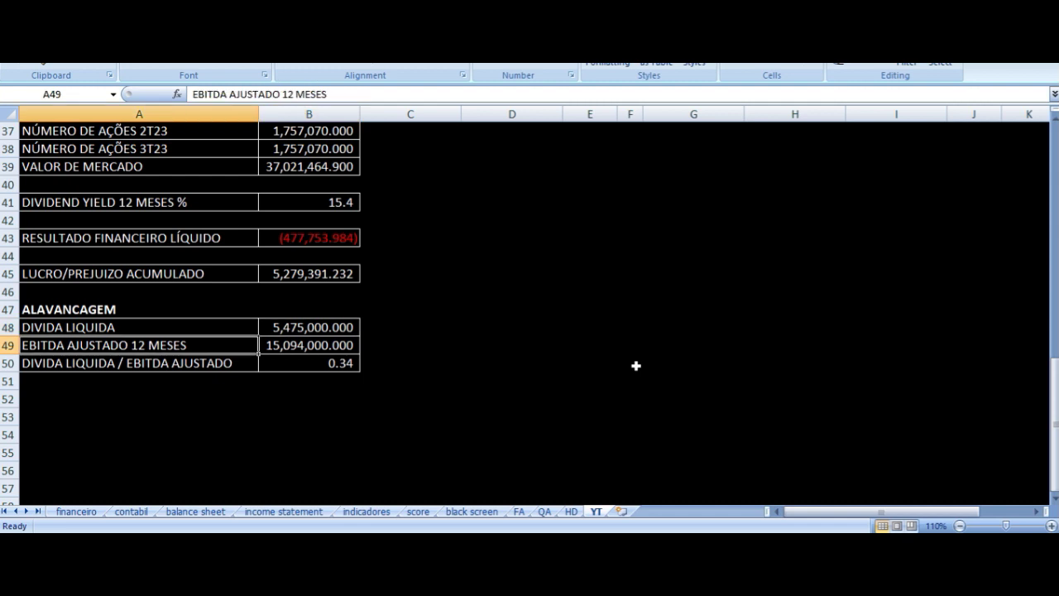